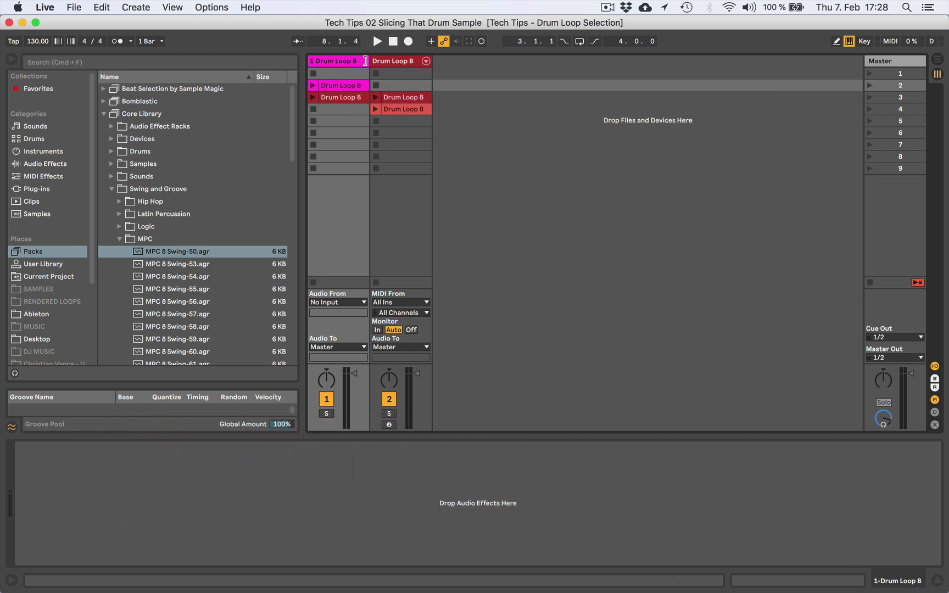
Open the magenta Drum Loop B clip in scene 2, launch that scene to audition the loop, and stop playback
double_click(330, 86)
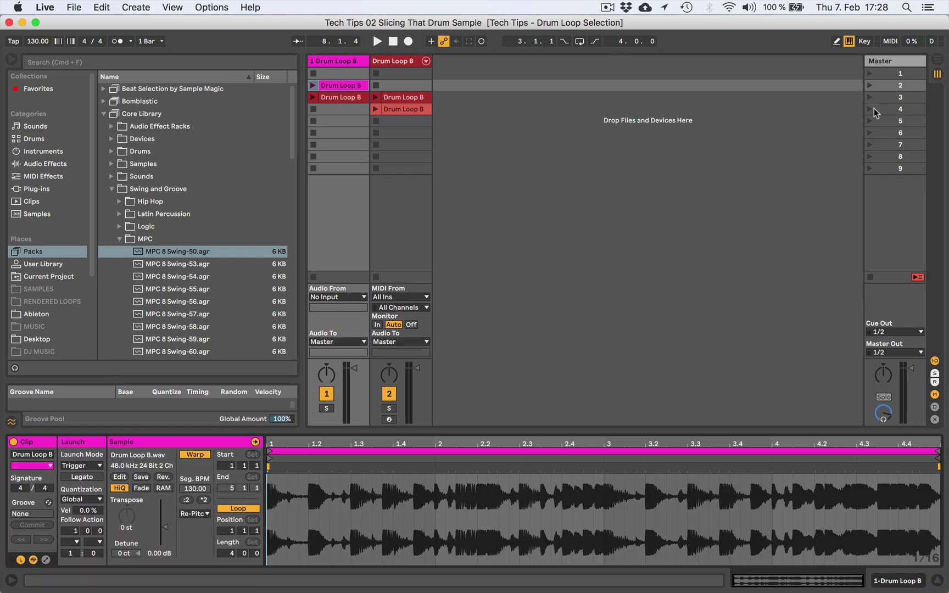
left_click(869, 86)
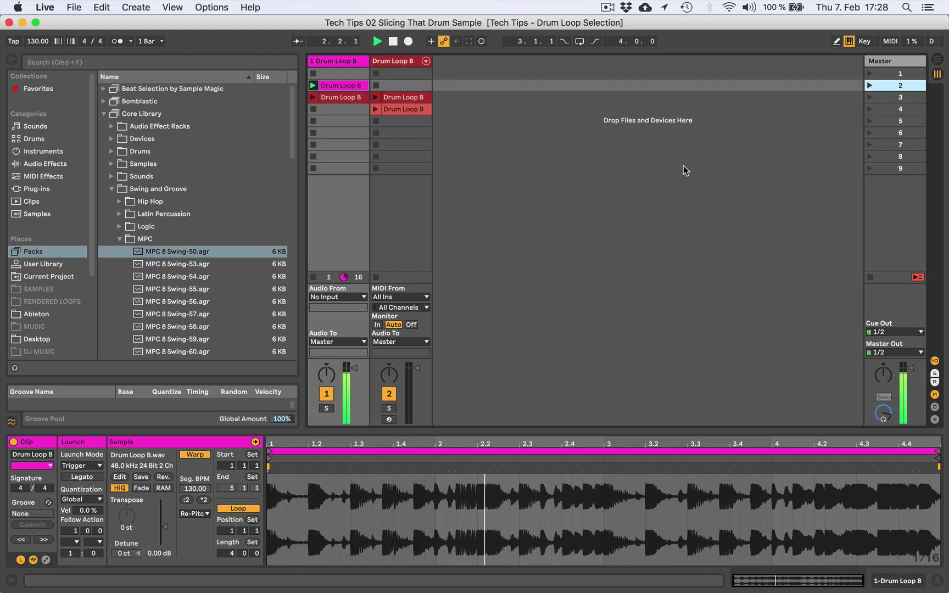
key("space")
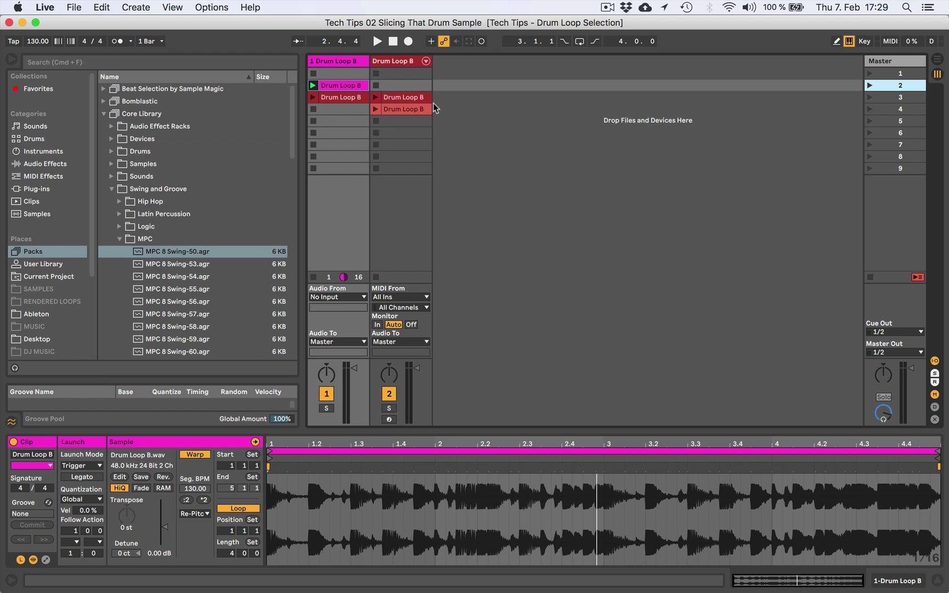
Review the slice division choices of Slice to New MIDI Track for the magenta clip, keep Warp Marker, and cancel the dialog
right_click(343, 91)
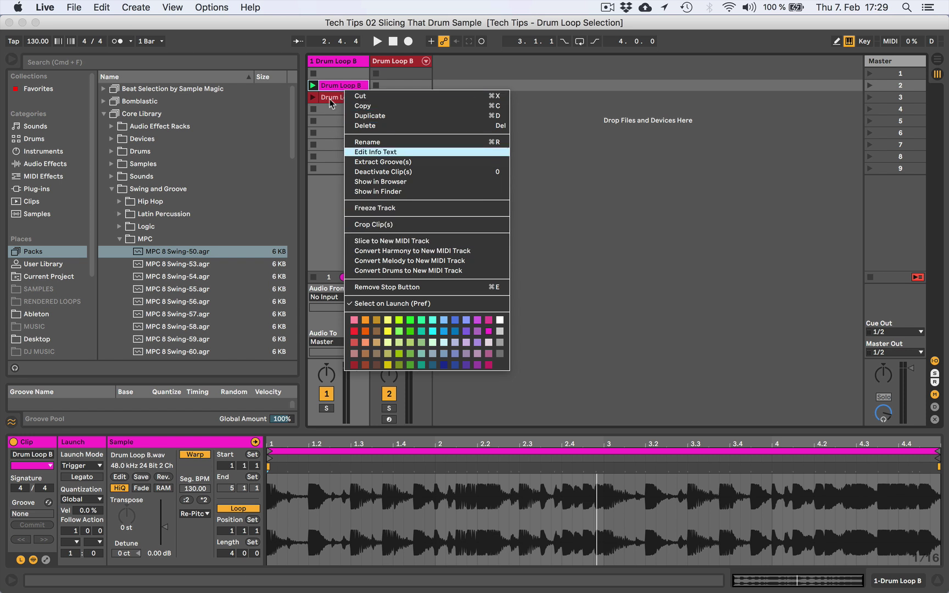
left_click(337, 76)
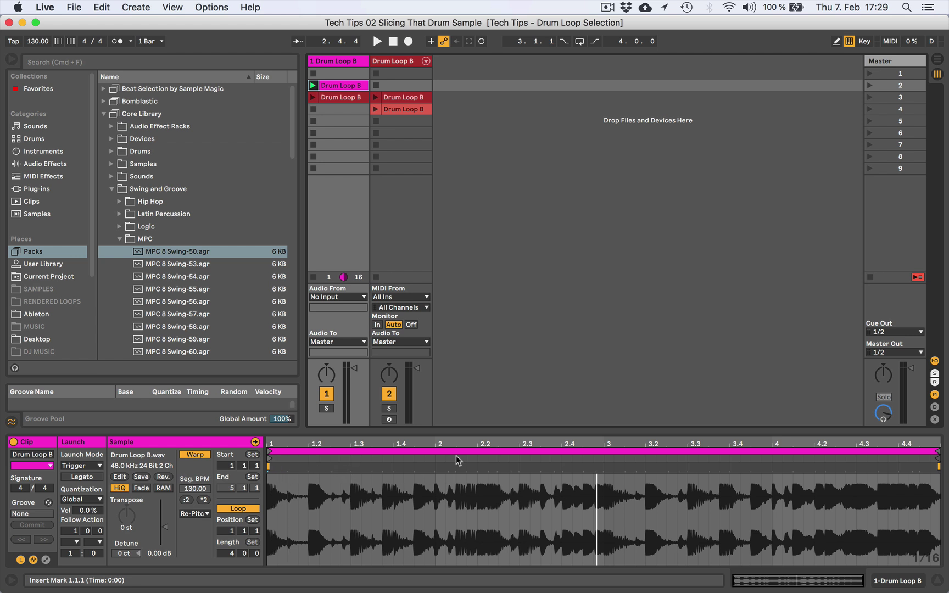
right_click(353, 87)
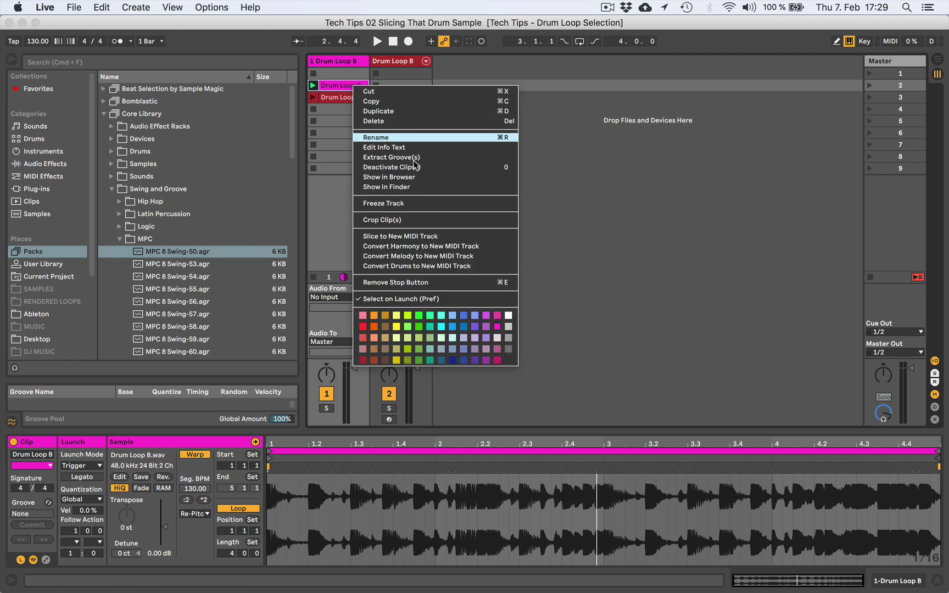
left_click(391, 237)
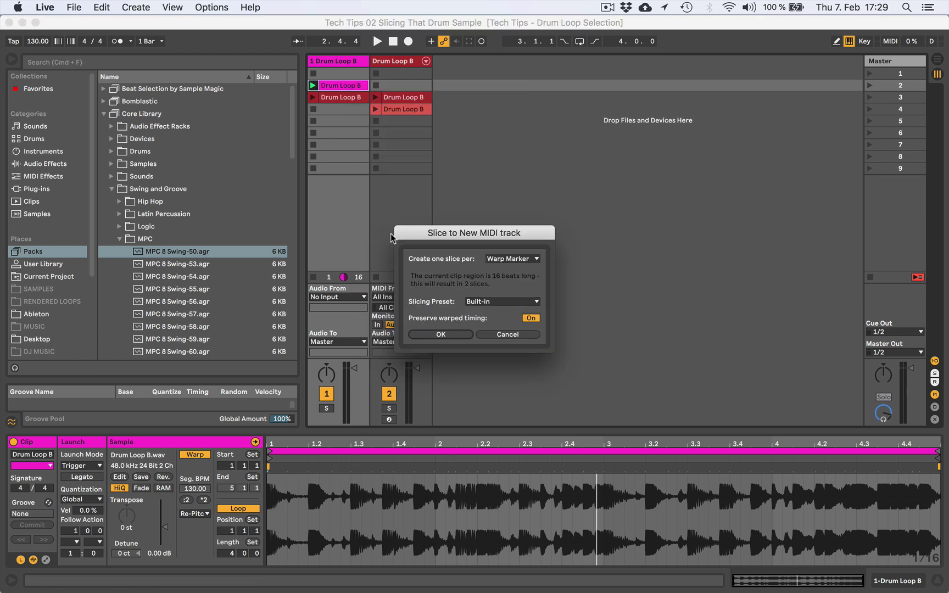
left_click(504, 260)
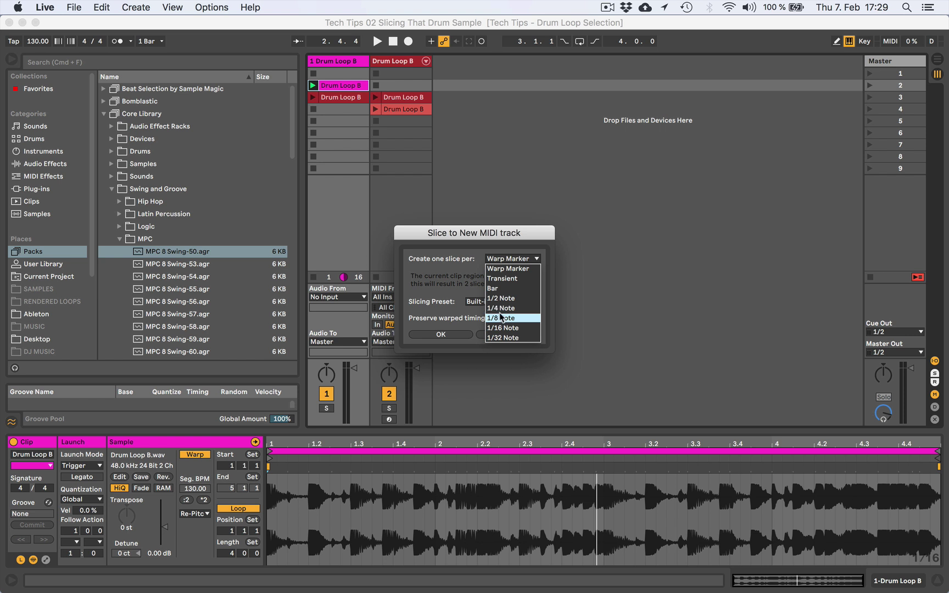
left_click(518, 269)
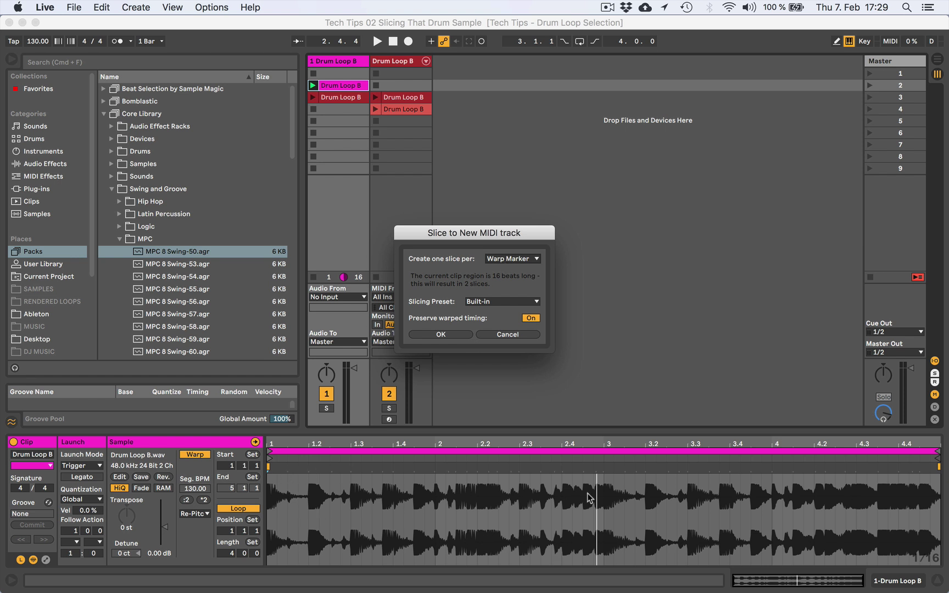
left_click(488, 335)
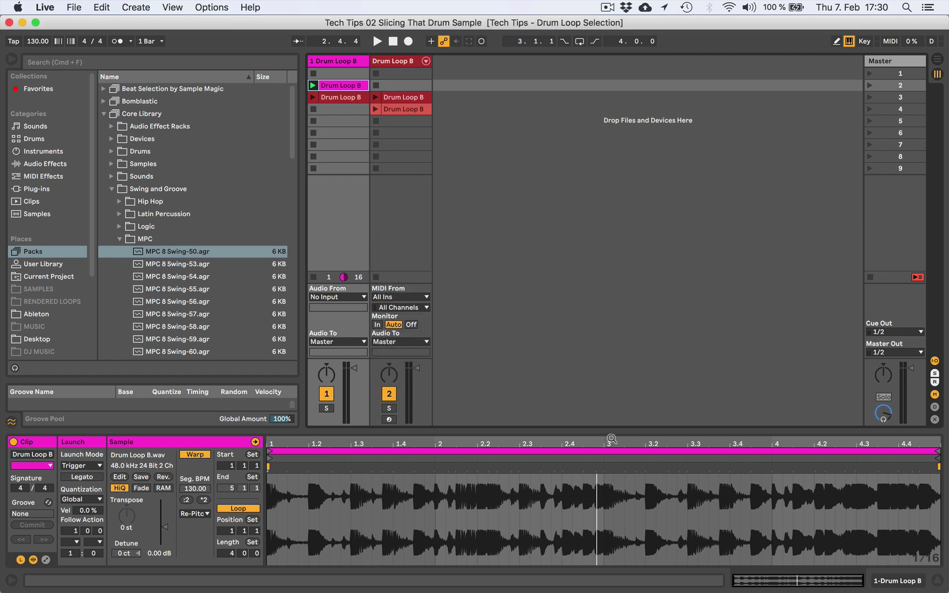
Examine the magenta clip's transients around beat 2.4 up close, enlarging the waveform display temporarily
left_click(611, 448)
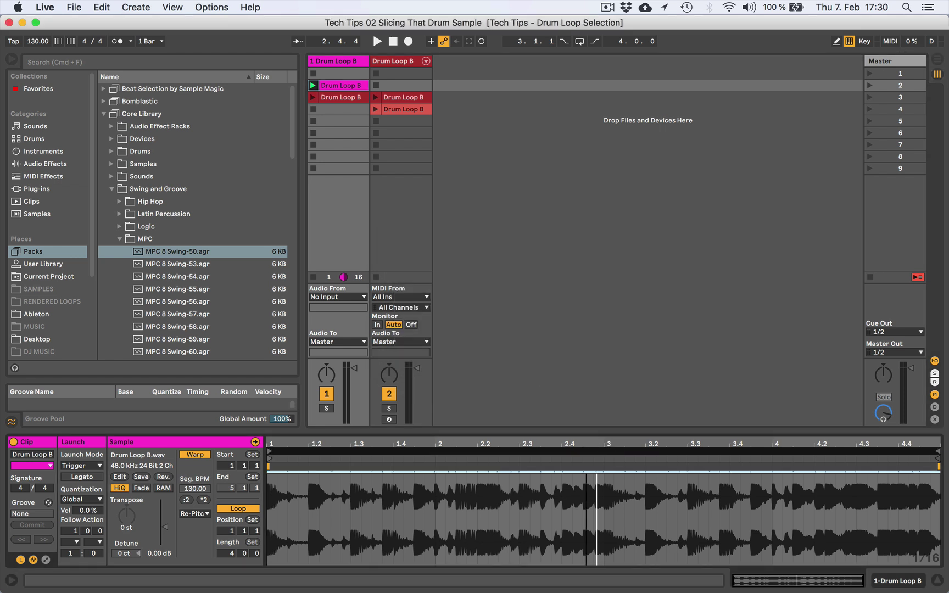
left_click(589, 448)
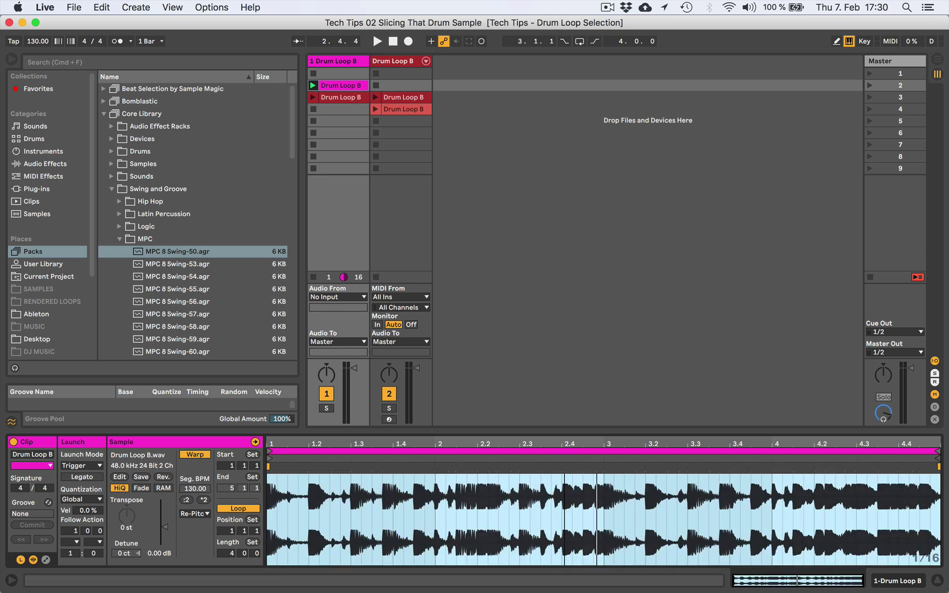
left_click_drag(566, 443, 528, 470)
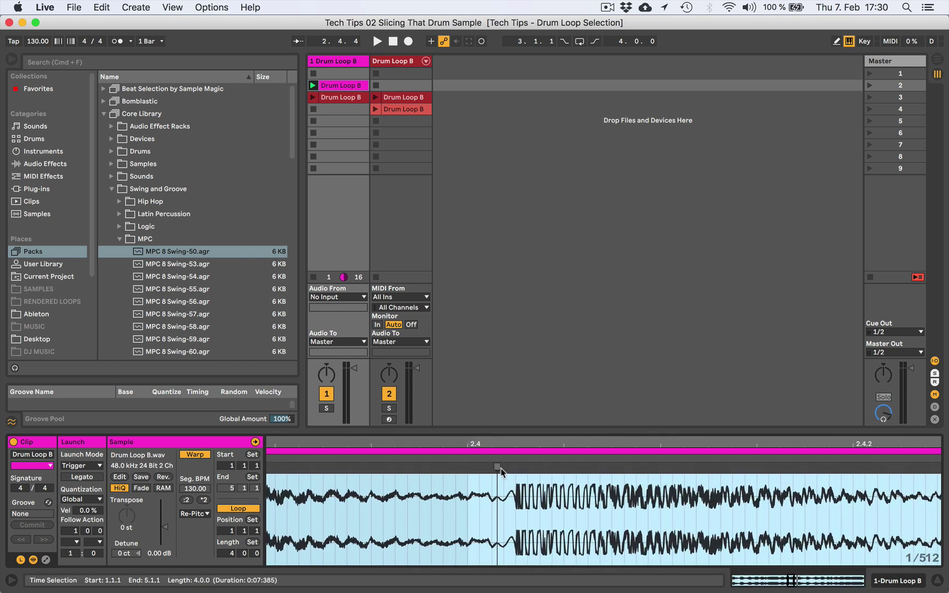
left_click(502, 496)
mouse_move(502, 448)
left_mouse_down()
mouse_move(502, 472)
mouse_move(526, 419)
mouse_move(555, 112)
left_mouse_up()
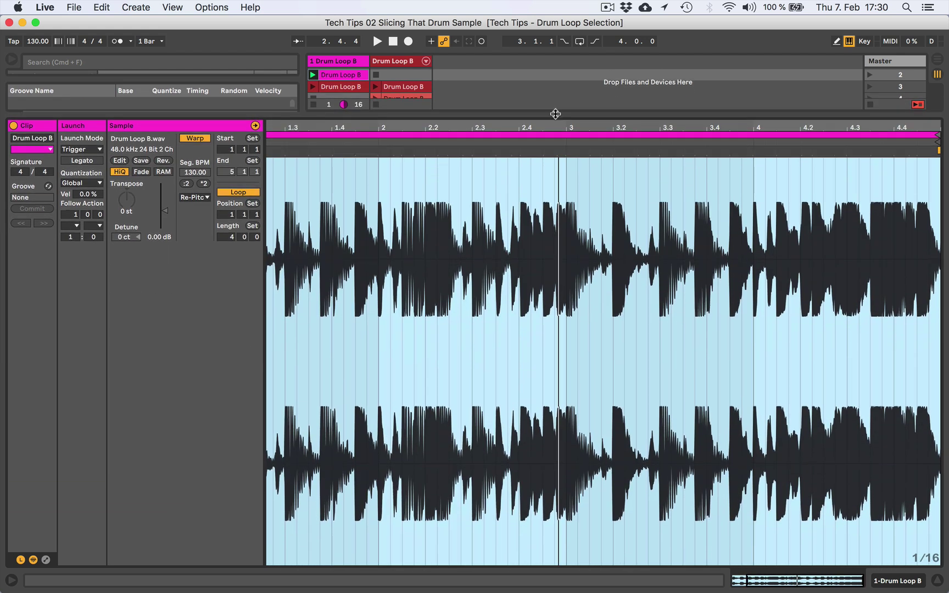
left_click(545, 195)
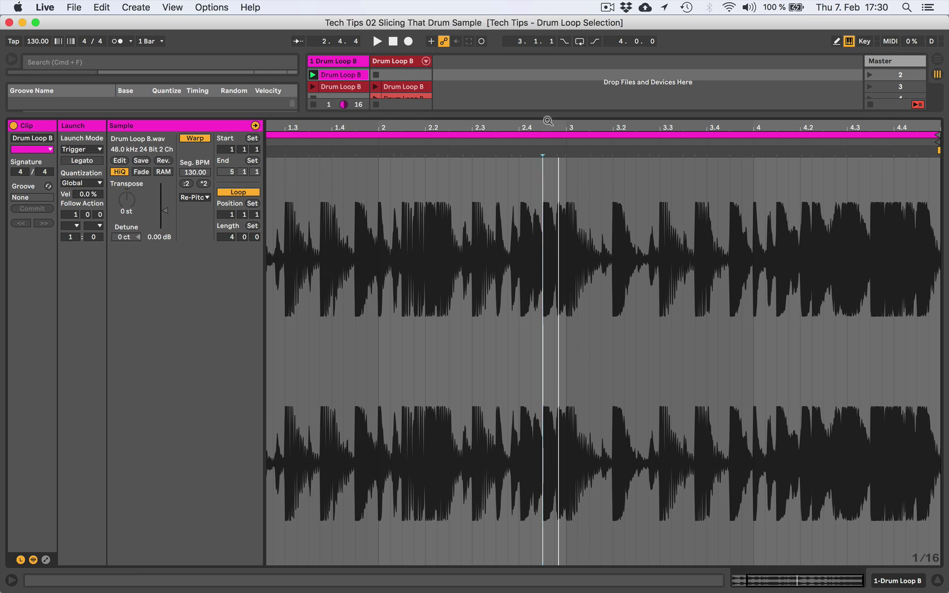
left_click_drag(545, 115, 543, 408)
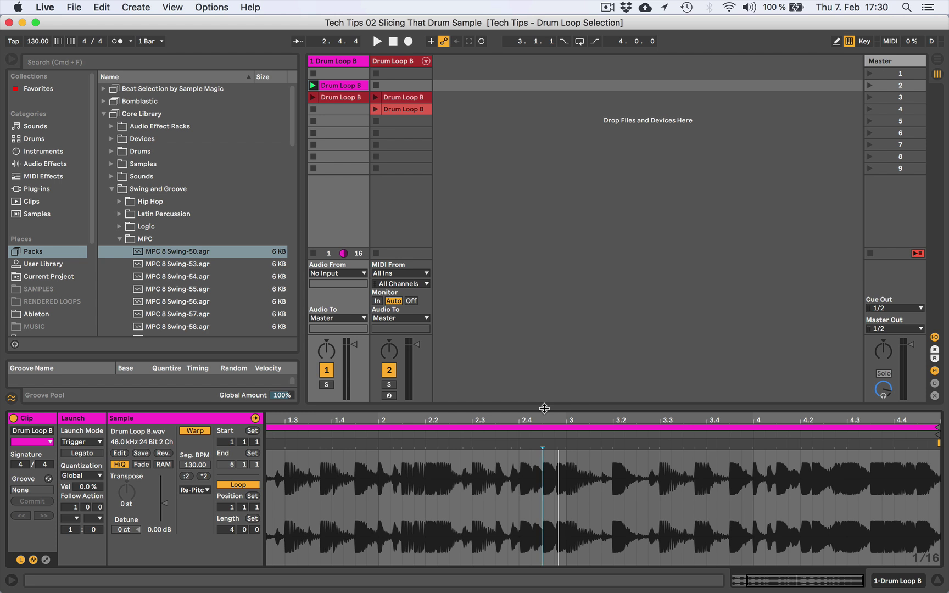
left_click_drag(544, 408, 545, 419)
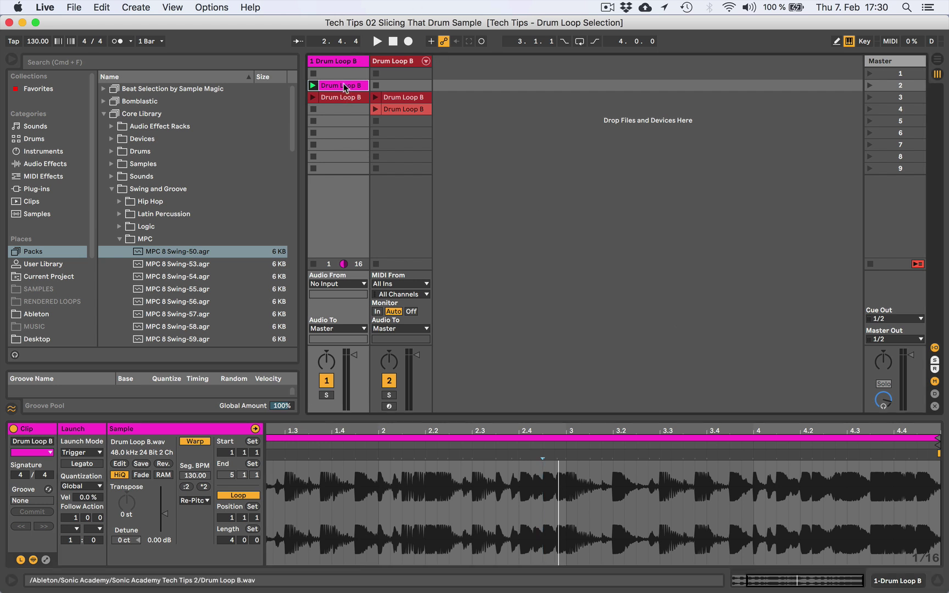
Open the red Drum Loop B audio clip in scene 3 and inspect its warp marker near beat 2 against the transient
left_click(343, 98)
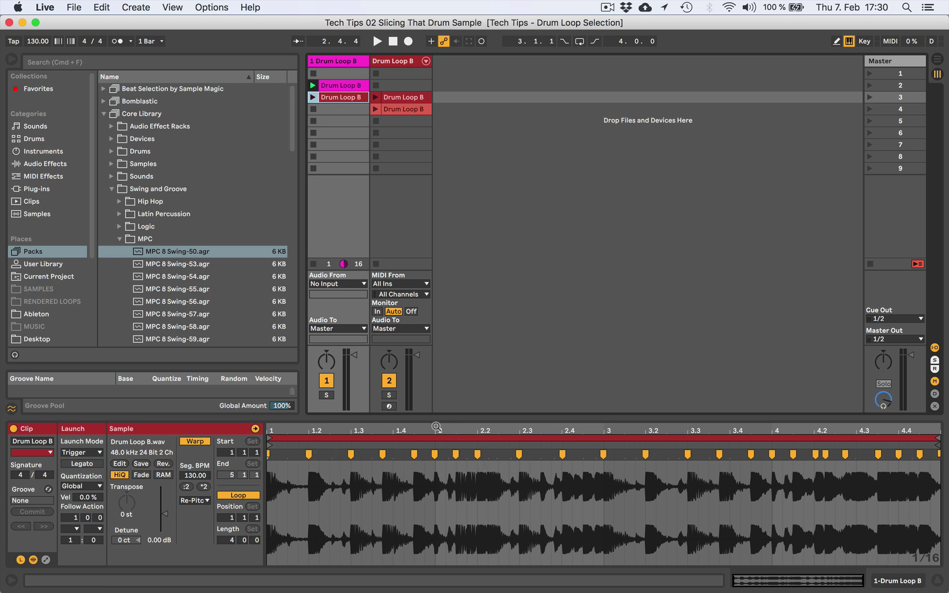
left_click_drag(437, 427, 449, 431)
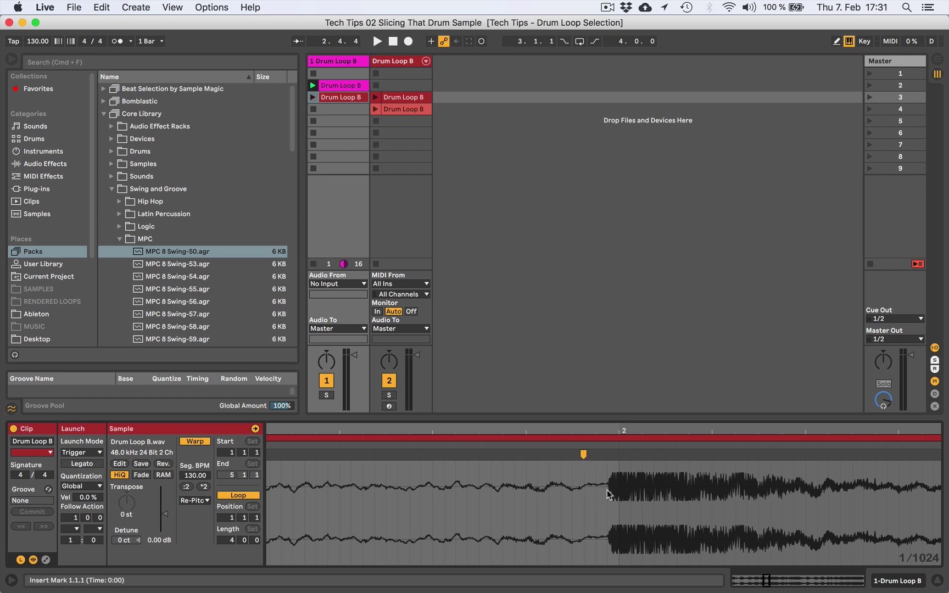
left_click_drag(605, 434, 604, 385)
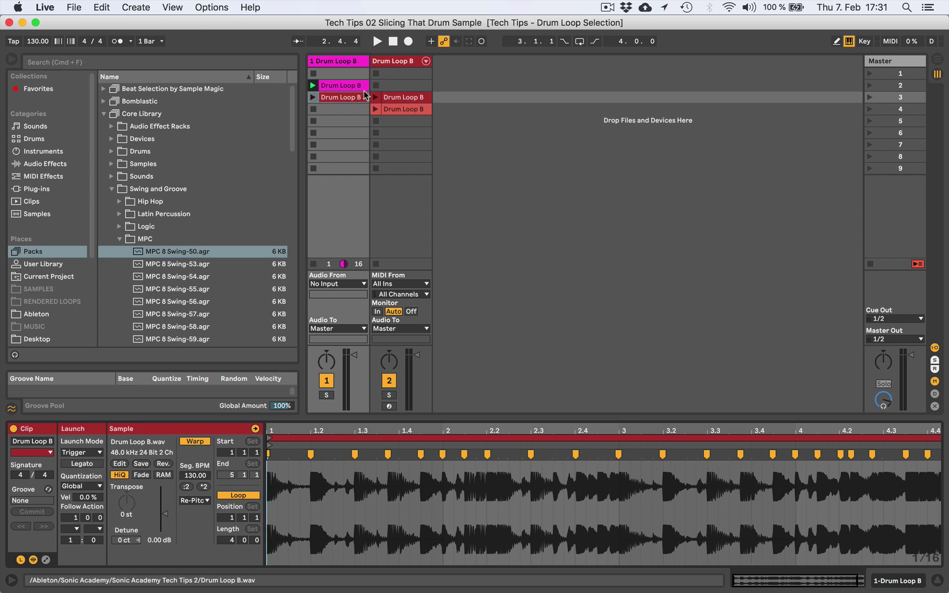
Review the available slicing presets of Slice to New MIDI Track for the red scene 3 audio clip, and cancel the dialog
right_click(341, 99)
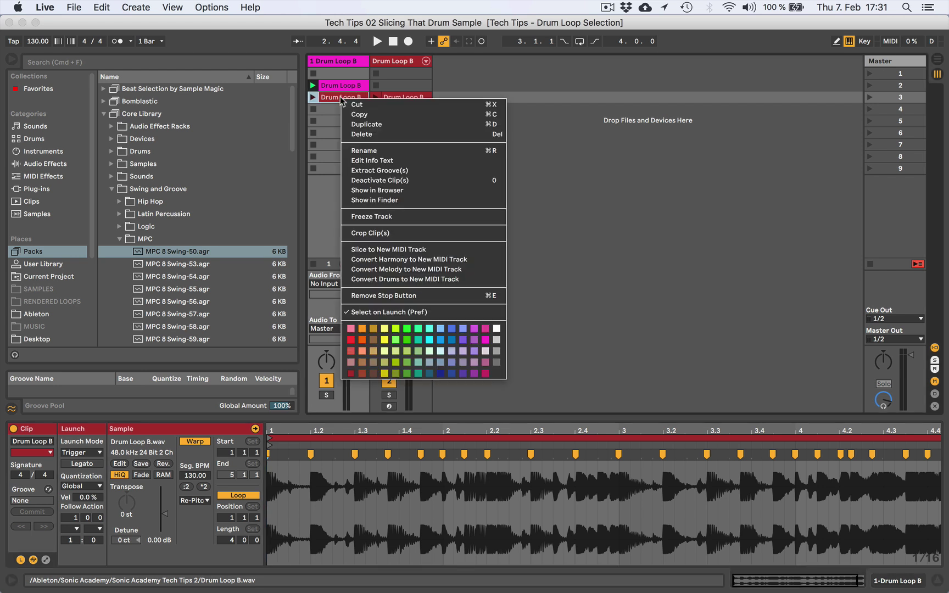
left_click(399, 250)
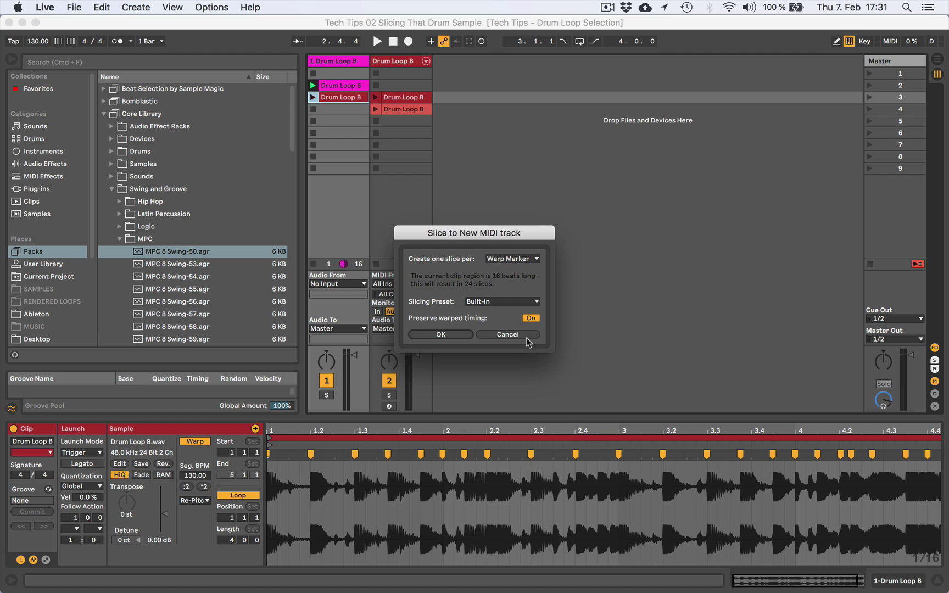
left_click(483, 301)
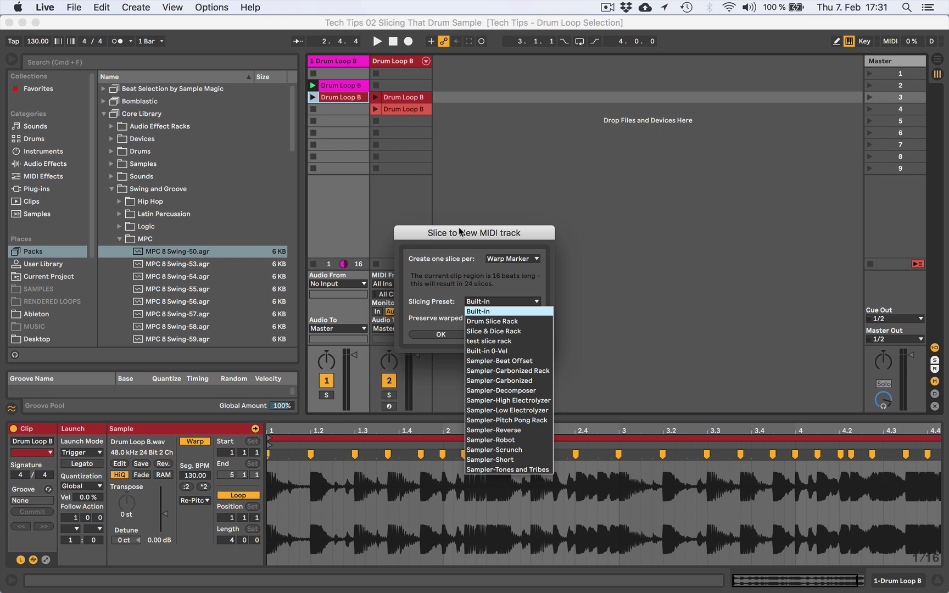
key("Up")
key("Up")
key("Up")
key("Down")
key("Up")
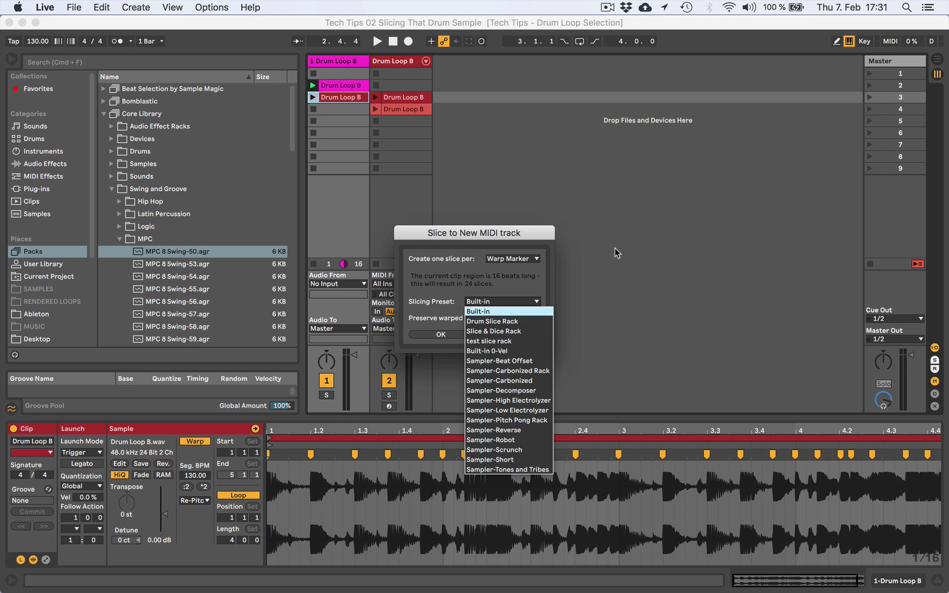
left_click(434, 346)
left_click(500, 335)
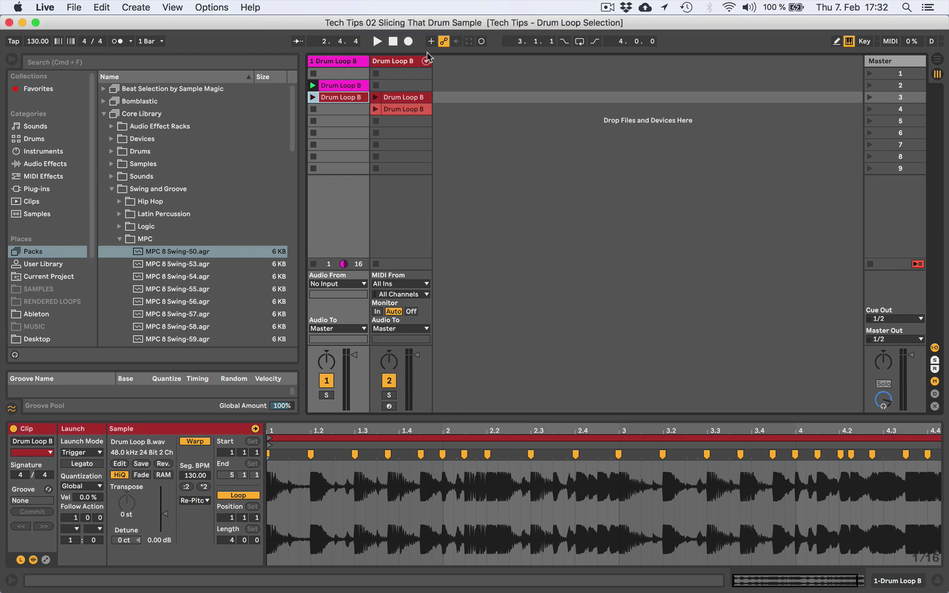
Insert a new MIDI track after the sliced Drum Loop B track and load an empty Drum Rack onto it
left_click(407, 60)
left_click(150, 10)
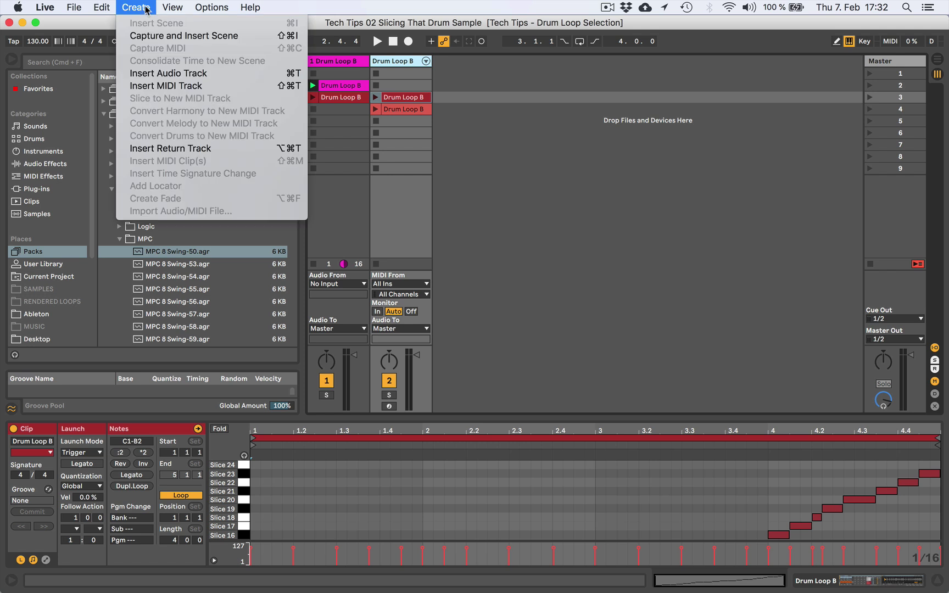
left_click(176, 87)
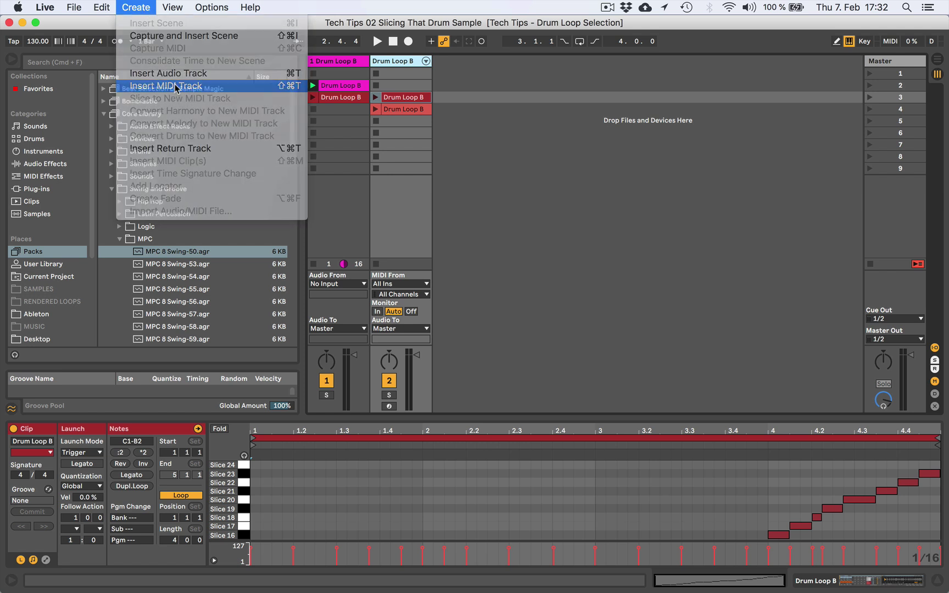
left_click(38, 139)
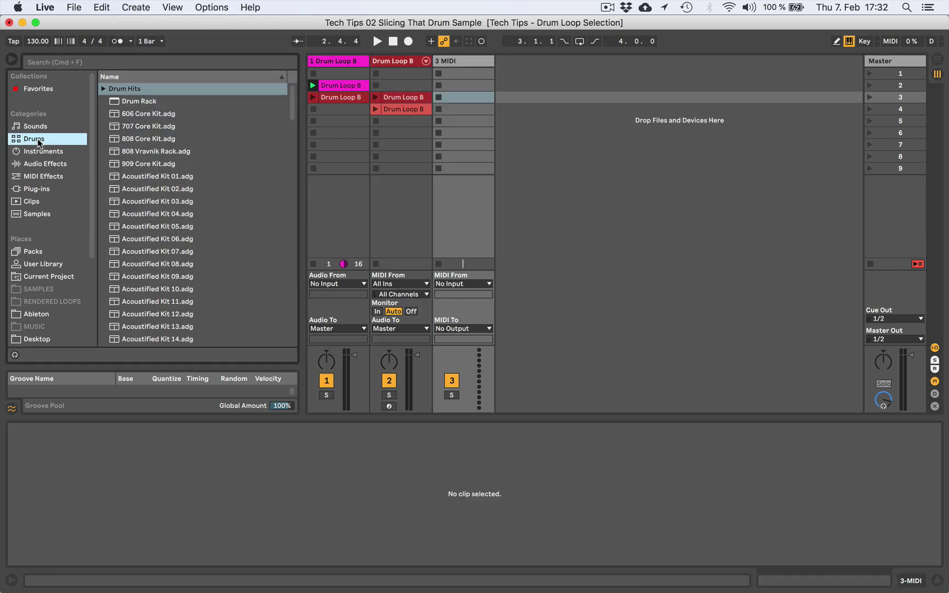
left_click(40, 154)
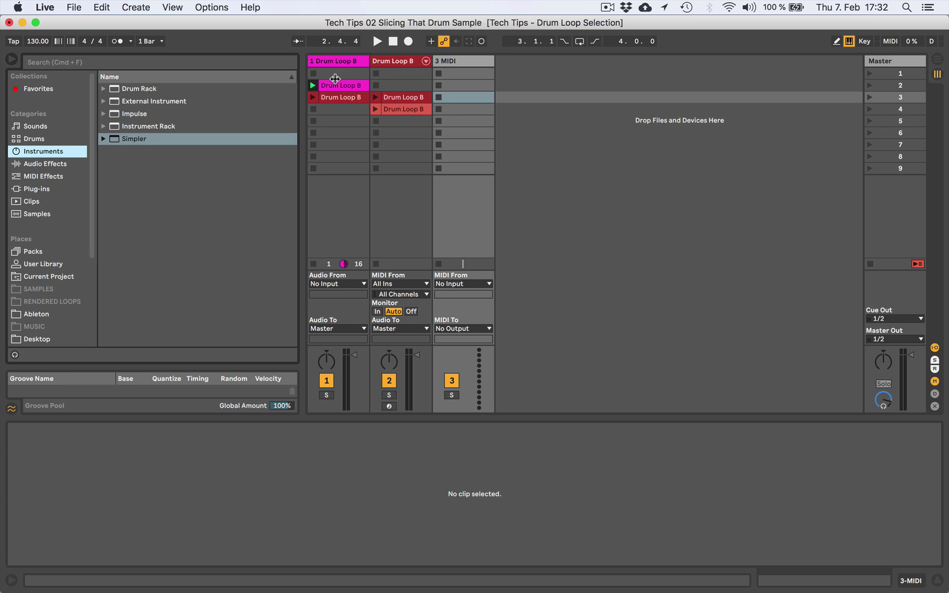
left_click(153, 91)
left_click_drag(153, 92, 469, 93)
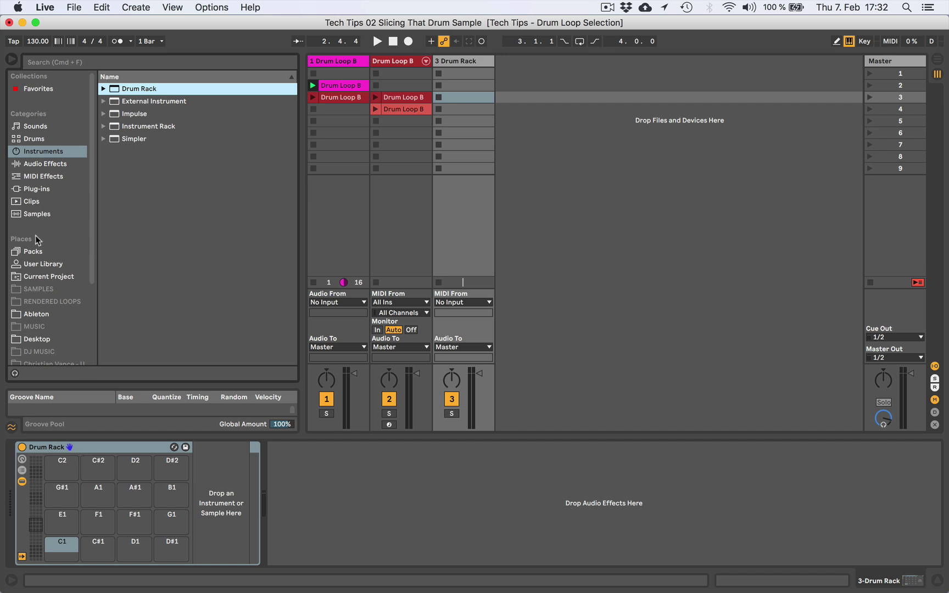
Show the User Library in the browser and delete the empty Drum Rack track
left_click(38, 263)
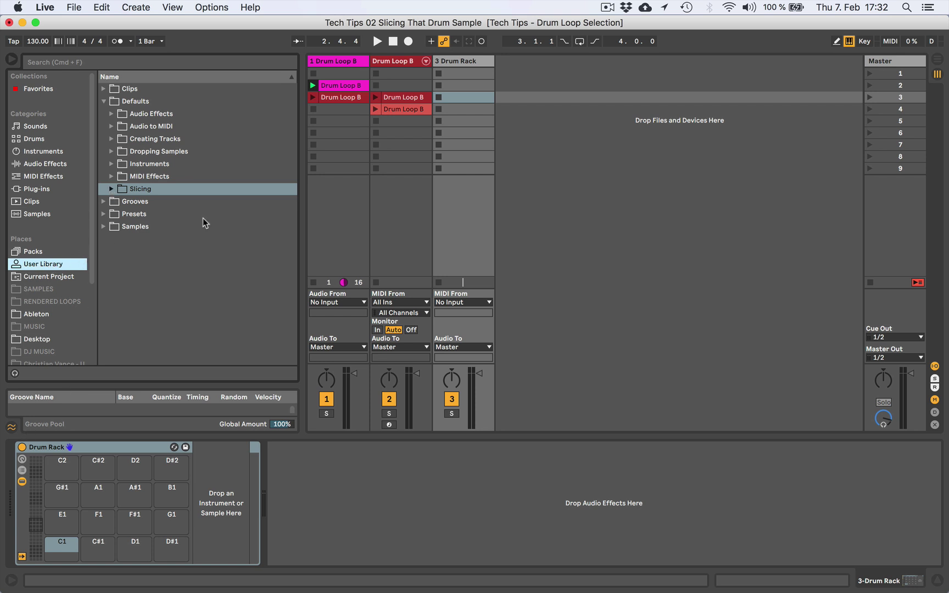
left_click(454, 63)
key("Delete")
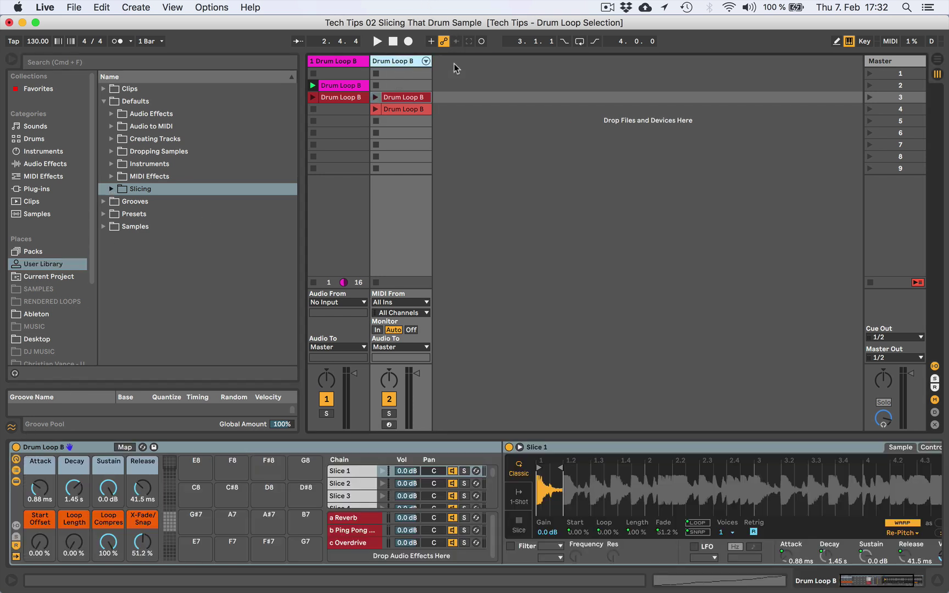
Look through the slicing racks in the User Library's Defaults > Slicing folder, and collapse that folder
left_click(131, 190)
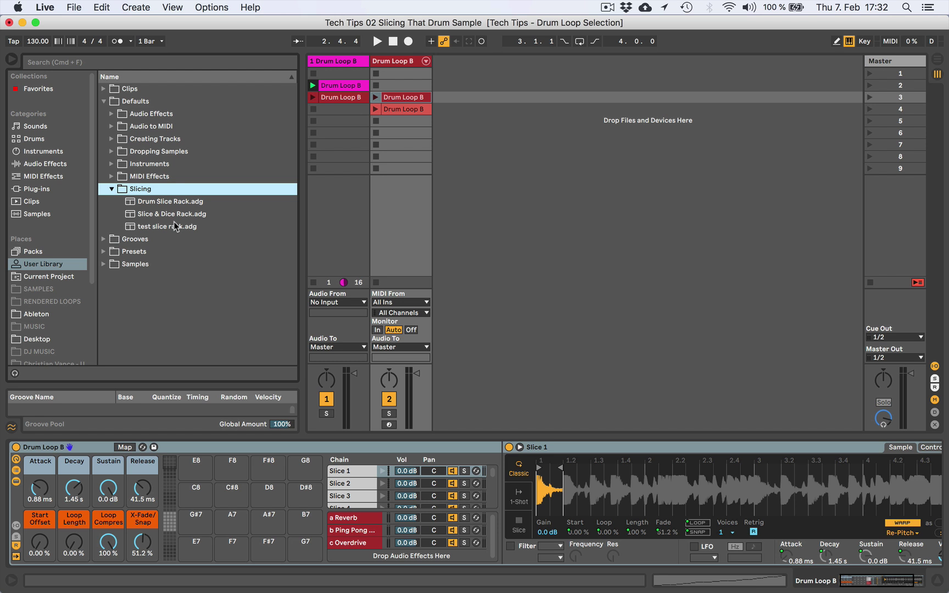
left_click(111, 189)
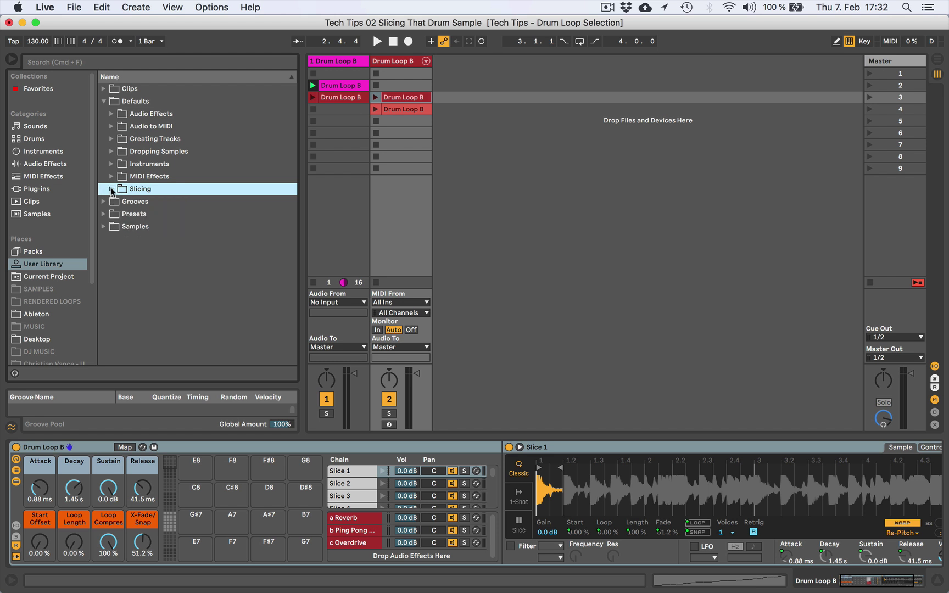
left_click(103, 102)
left_click(103, 103)
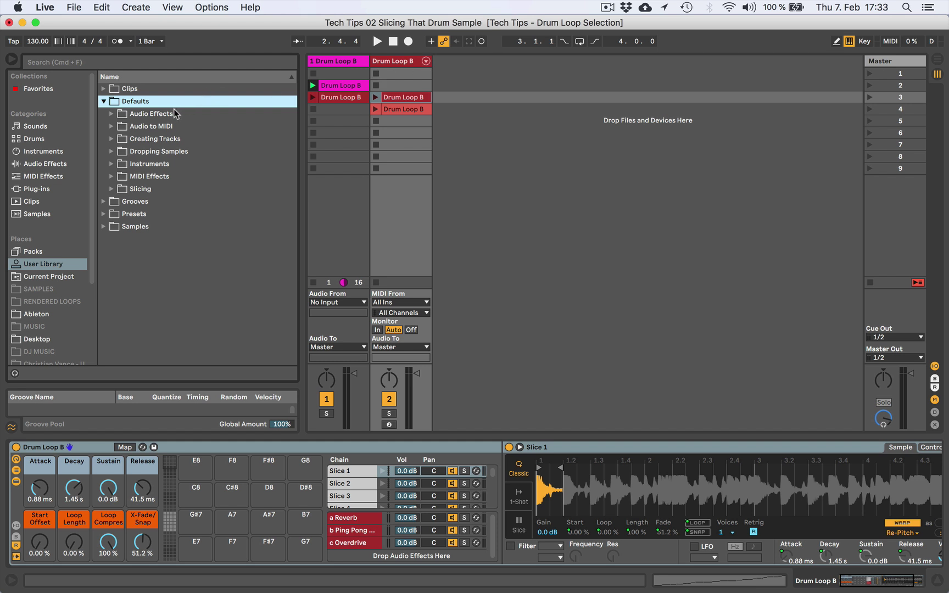
Slice the red scene 3 audio clip to a new MIDI track, with one slice per Warp Marker and the Built-in slicing preset
left_click(394, 62)
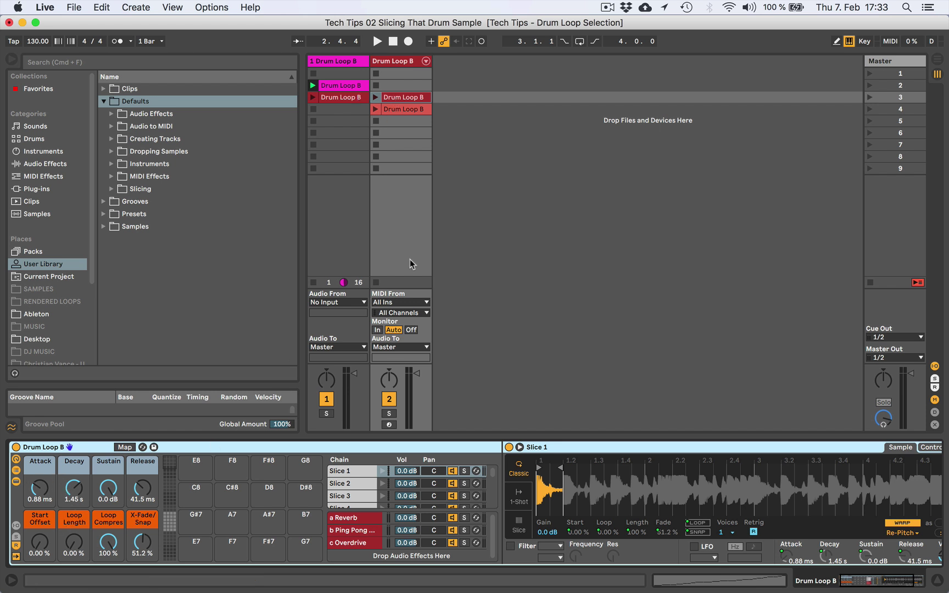
left_click(353, 102)
right_click(353, 102)
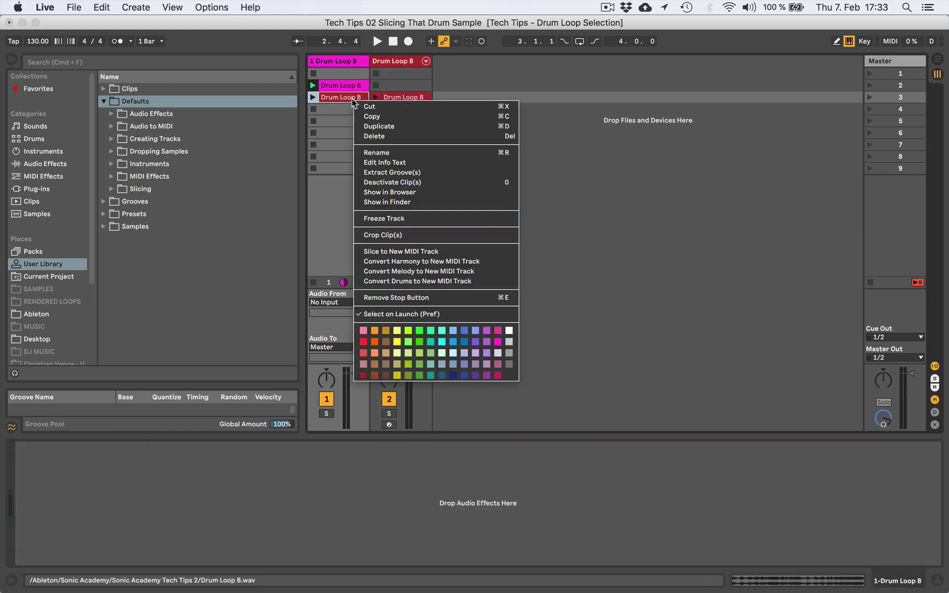
left_click(384, 251)
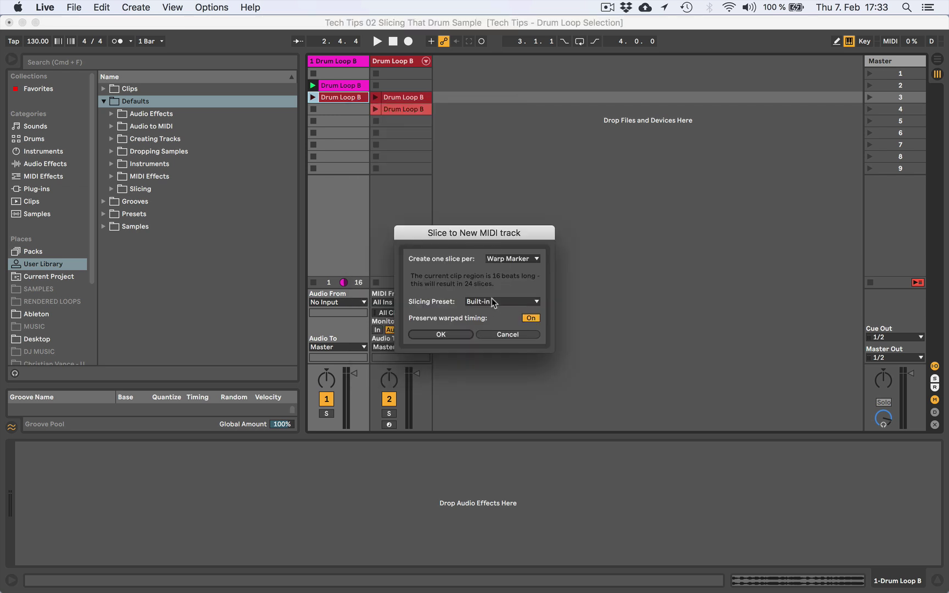
left_click(457, 333)
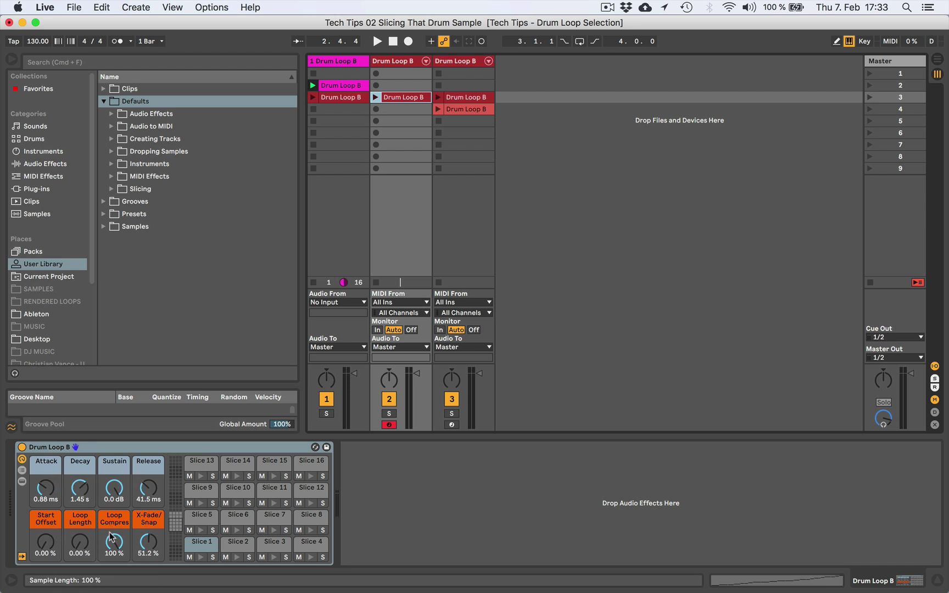
Show the newly sliced rack's chain list and examine all slice notes in its MIDI clip
left_click(22, 470)
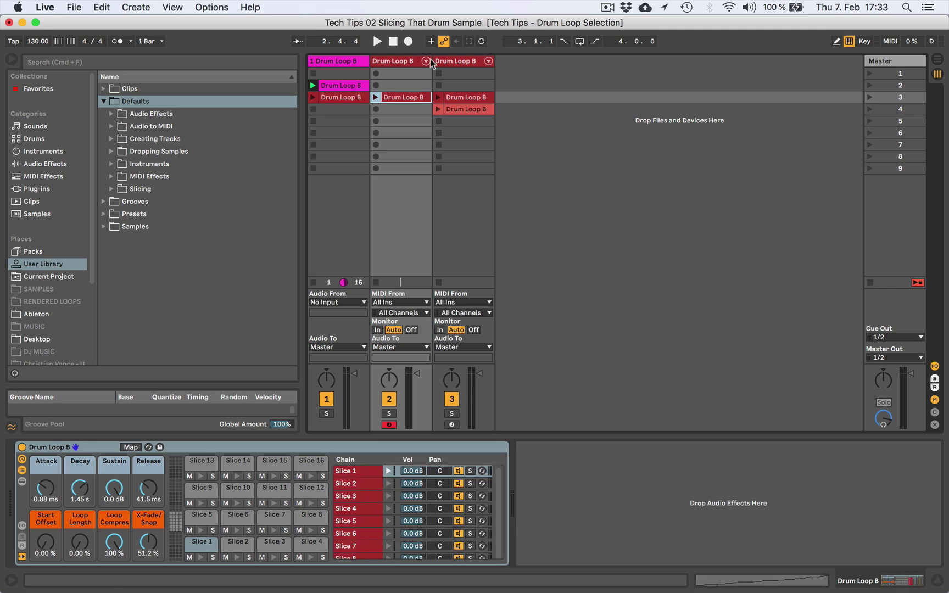
double_click(420, 99)
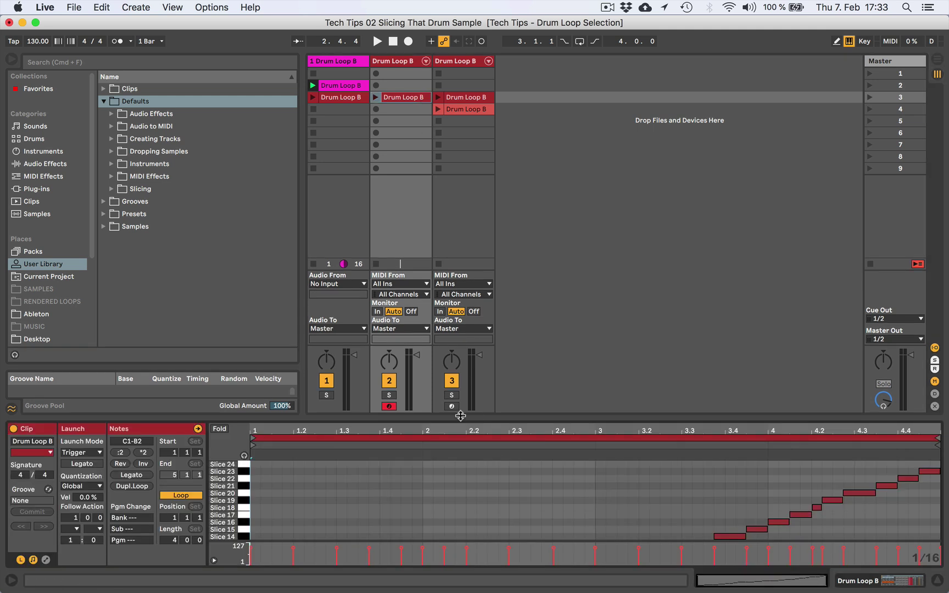
left_click_drag(466, 416, 467, 117)
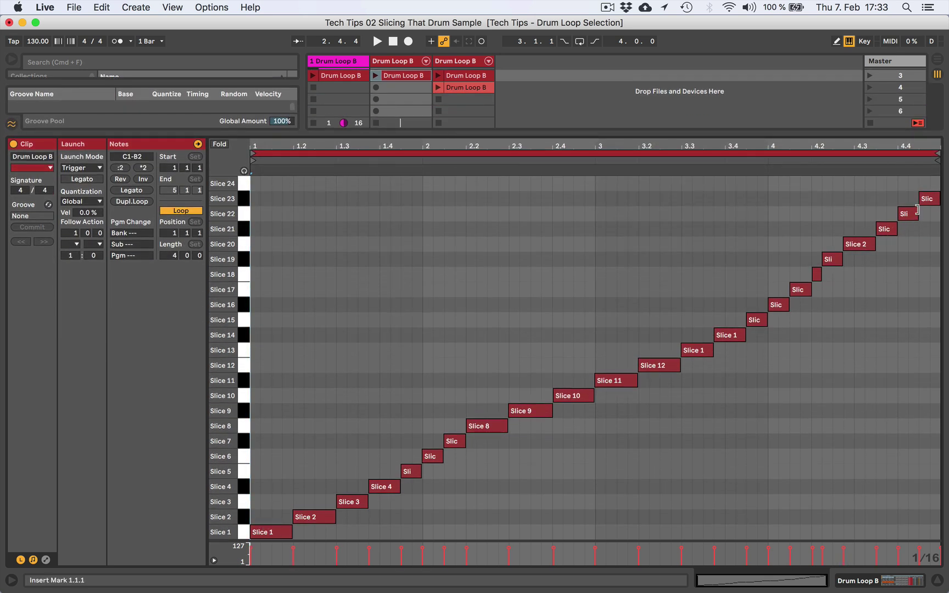
Delete the sliced MIDI track that was made with the Built-in preset
left_click_drag(571, 135, 572, 500)
left_click(391, 62)
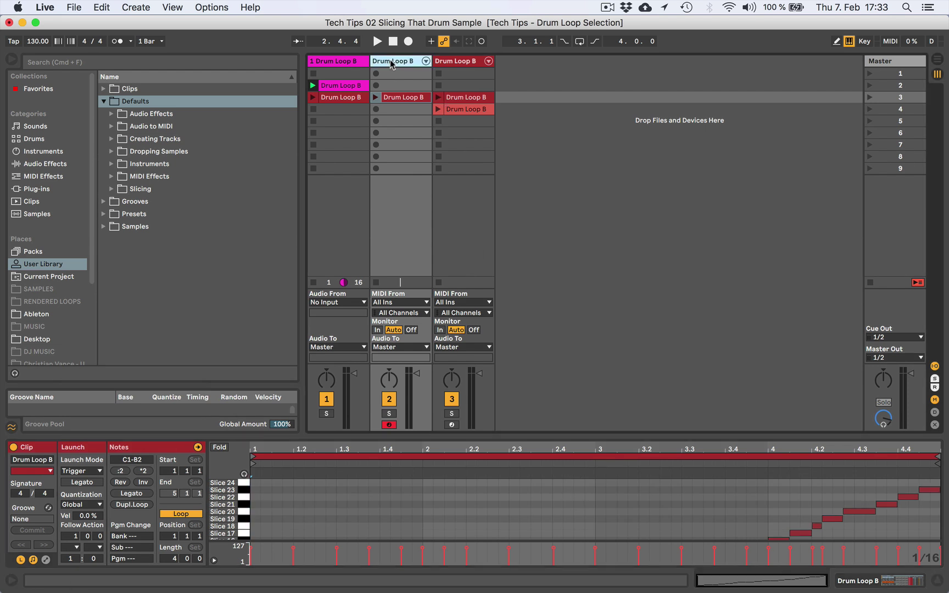
key("Delete")
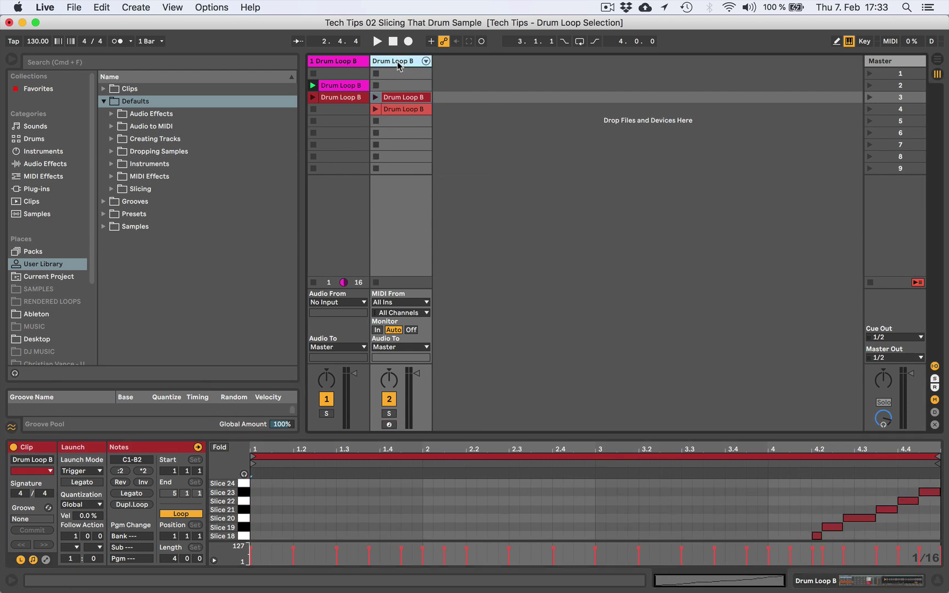
Inspect the Reverb, Ping Pong and Overdrive return chains in the remaining sliced Drum Loop B rack
double_click(397, 63)
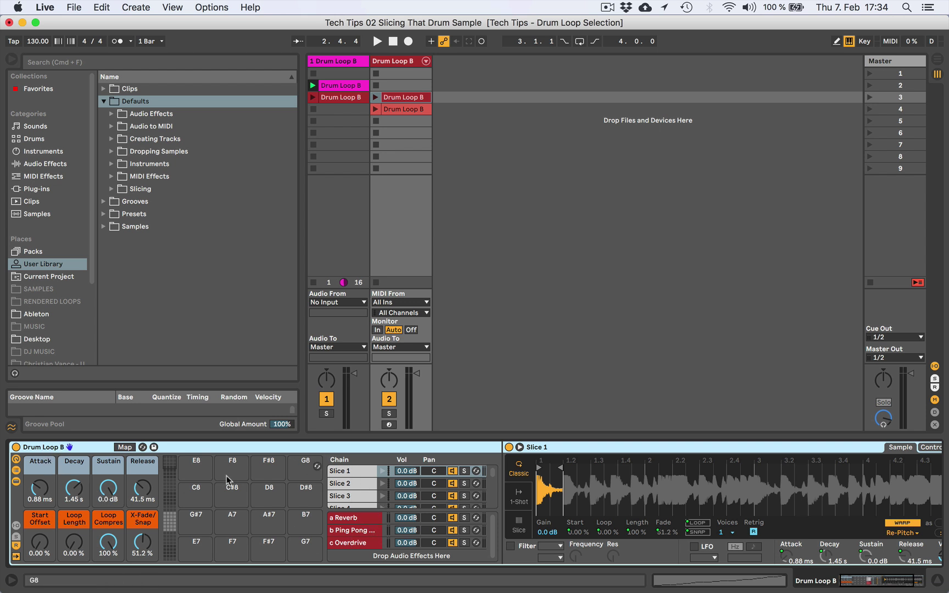
left_click(353, 521)
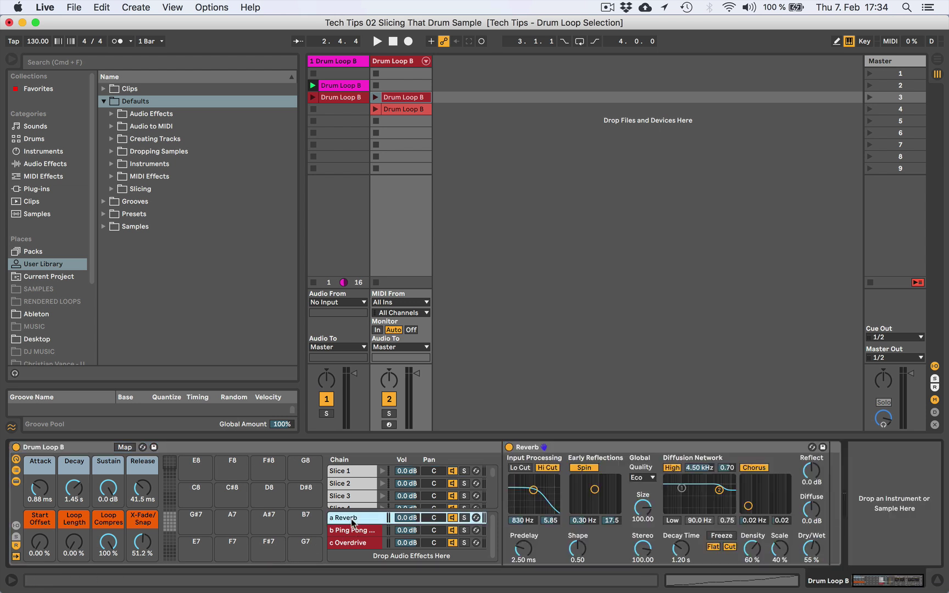
left_click(353, 530)
left_click(354, 543)
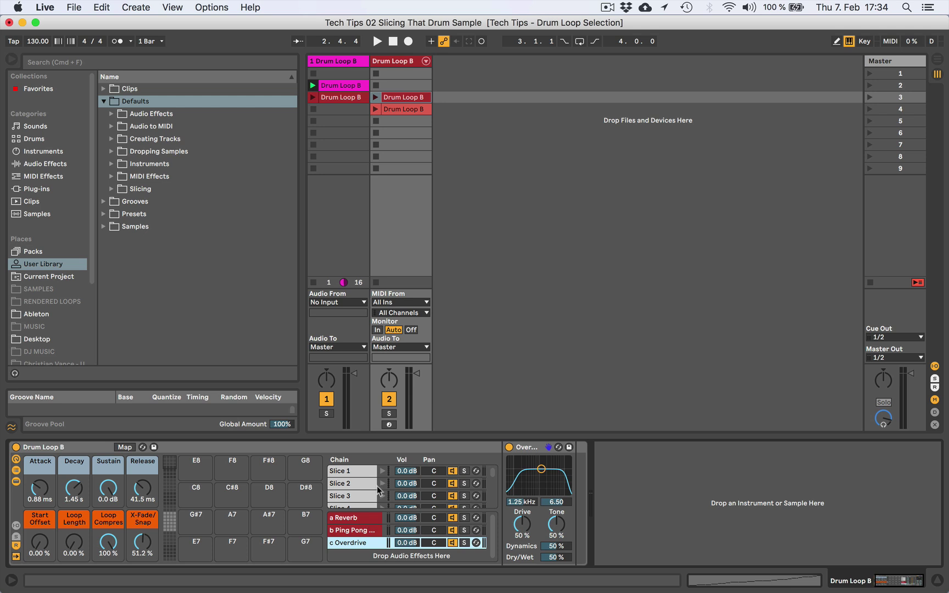
Move the sliced track's two MIDI clips down one slot, into scenes 4 and 5
left_click(387, 100)
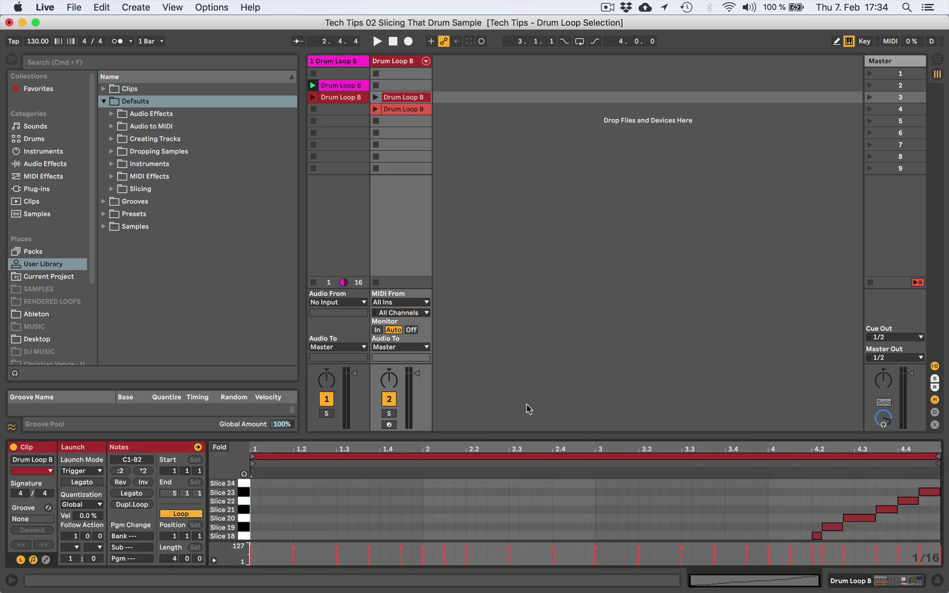
left_click_drag(518, 435, 521, 227)
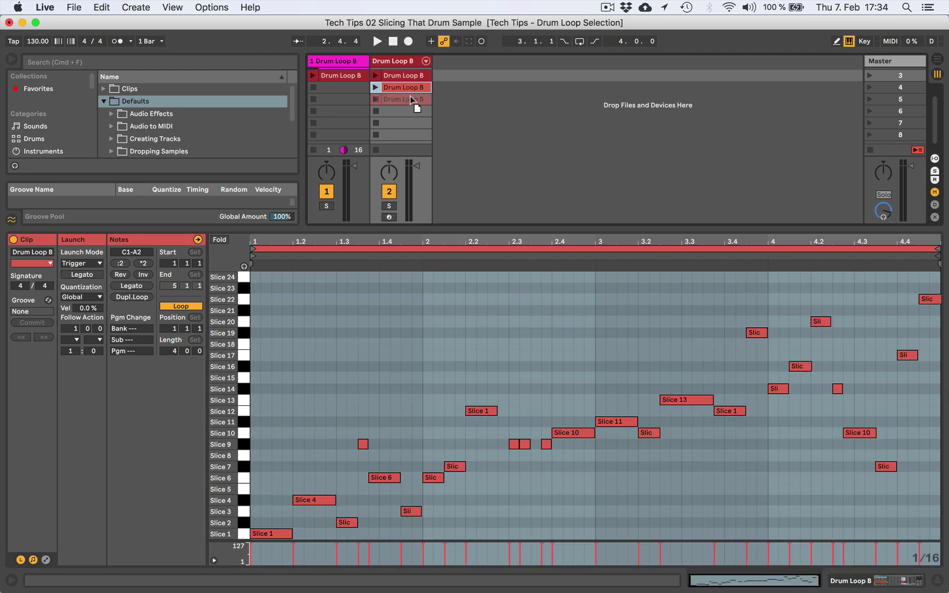
left_click_drag(426, 95, 404, 91)
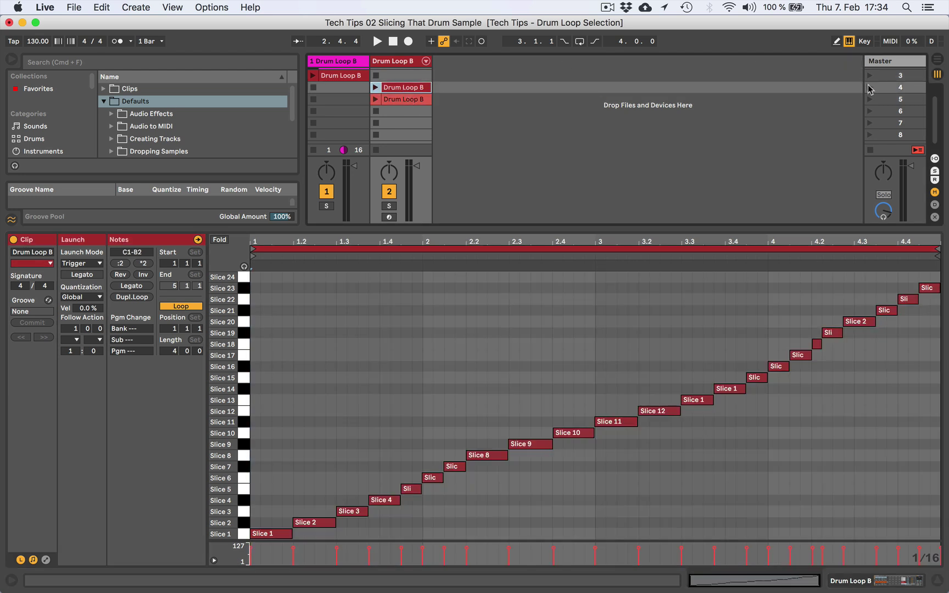
Play scene 4, and compare the scene 3 audio clip's warp markers with the slice notes of the scene 4 MIDI clip
left_click(869, 87)
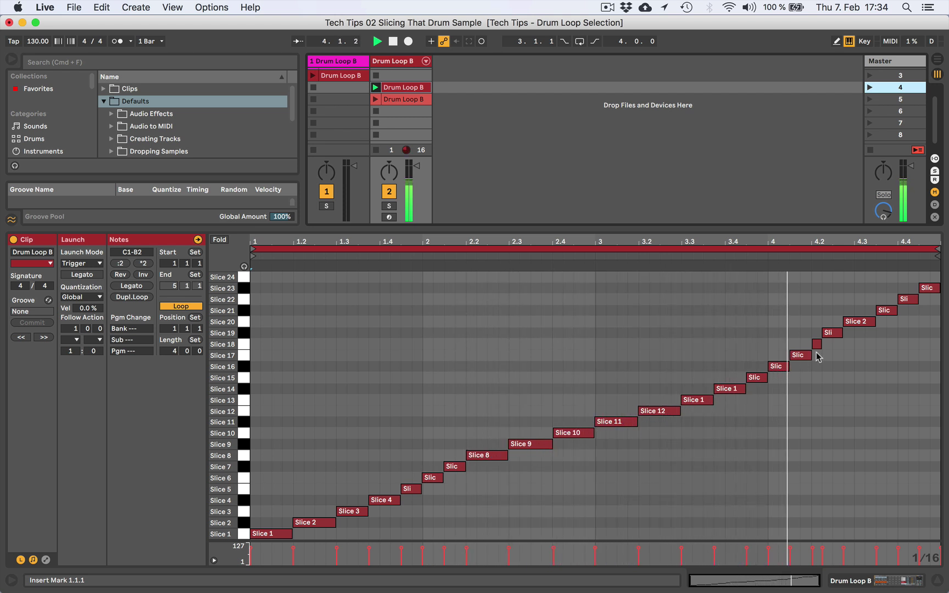
key("space")
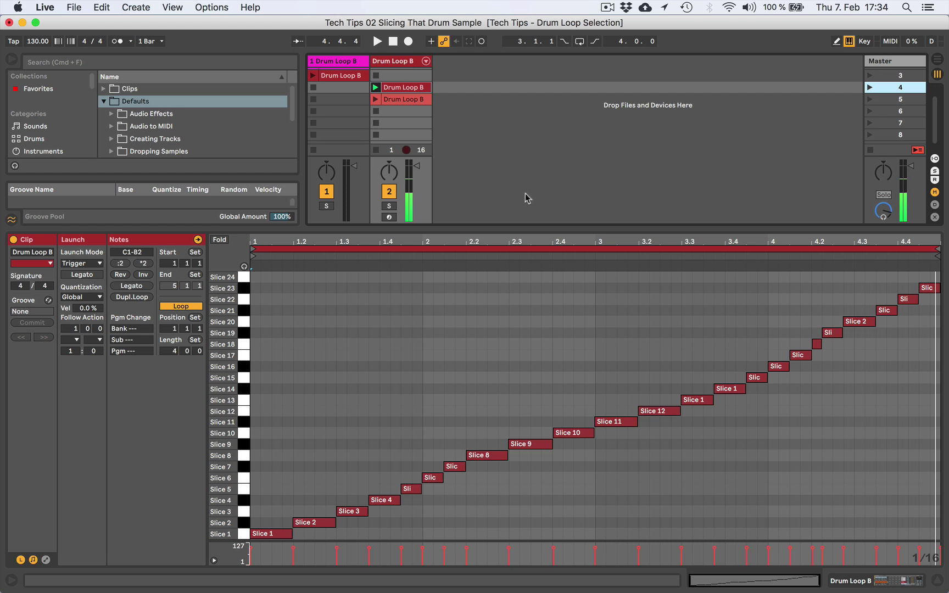
left_click(330, 77)
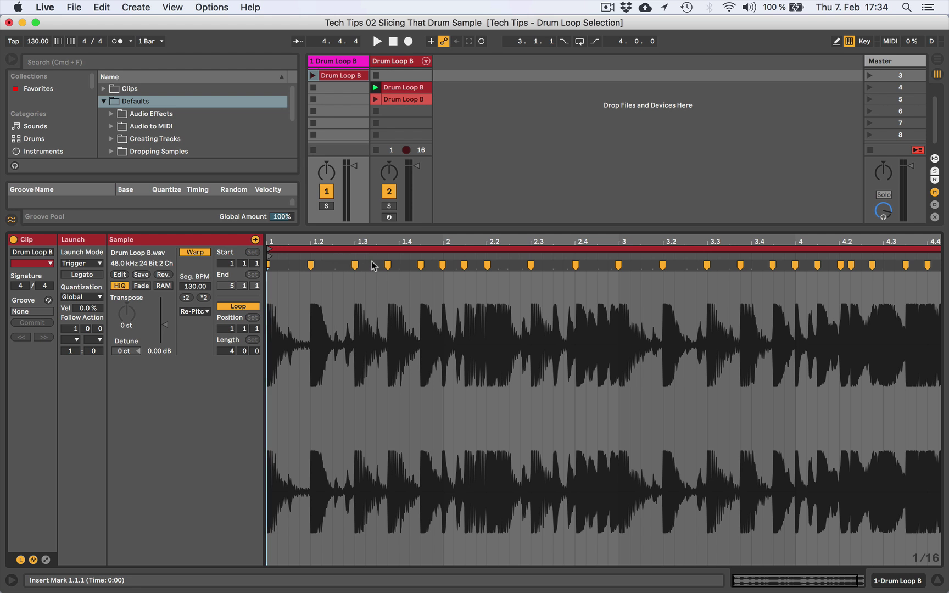
left_click(417, 89)
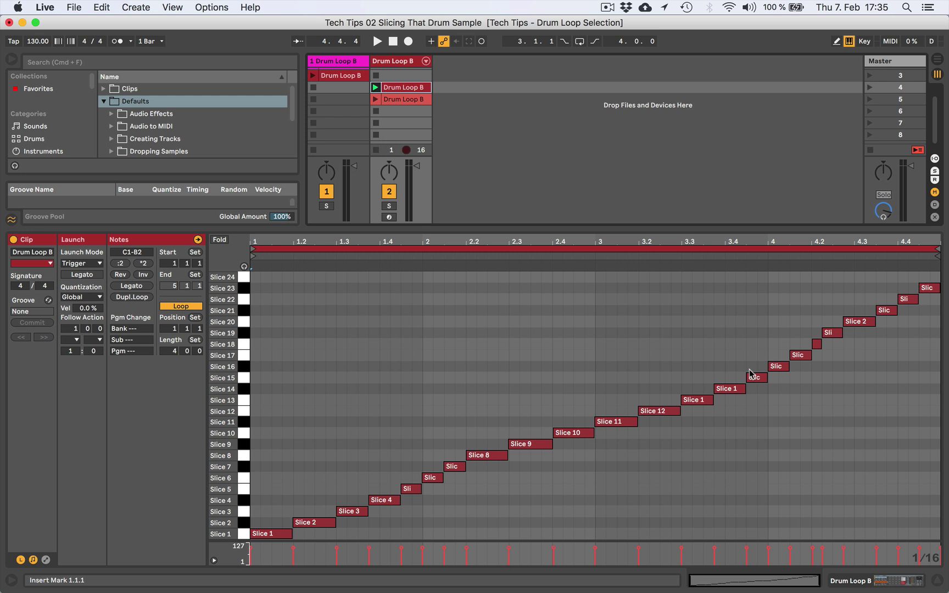
Compare the ascending slice notes of the scene 4 clip with the rearranged notes of the scene 5 clip
left_click(406, 100)
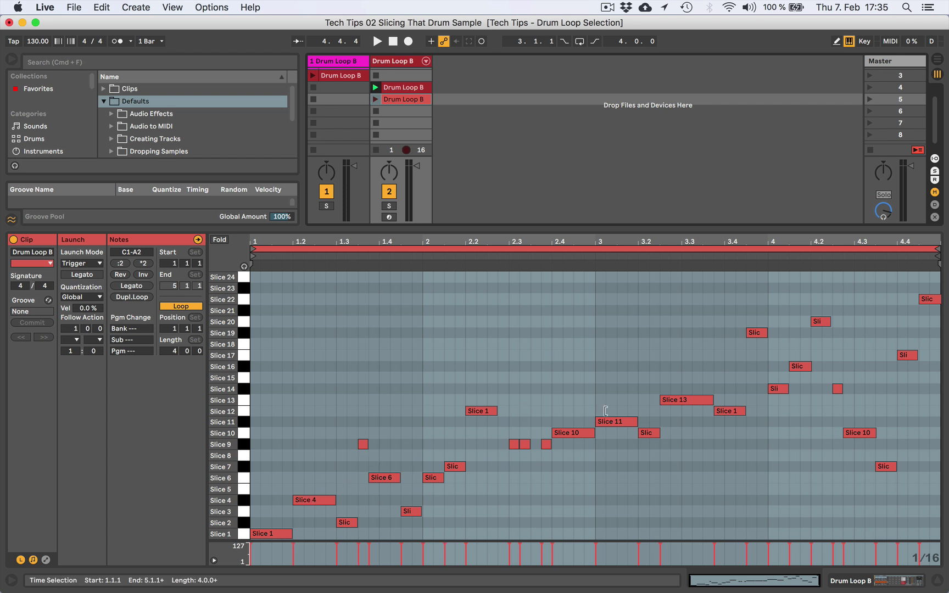
left_click(407, 88)
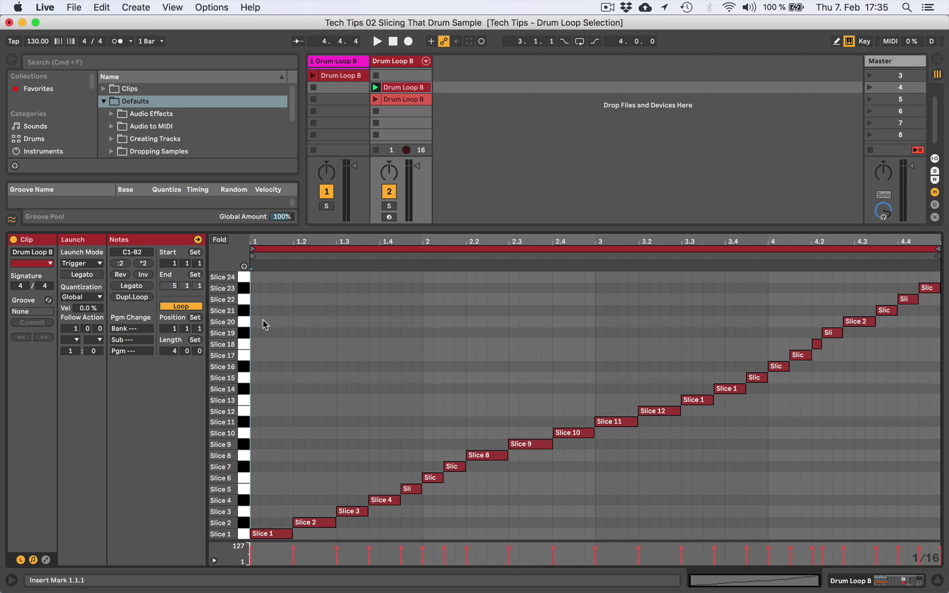
left_click(404, 100)
double_click(403, 100)
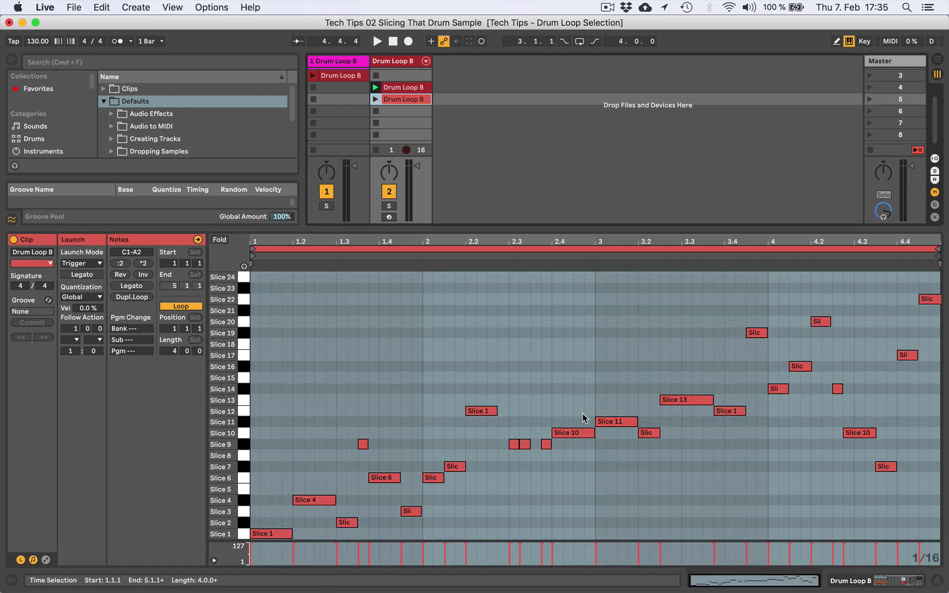
left_click(475, 411)
mouse_move(476, 411)
left_mouse_down()
mouse_move(483, 363)
mouse_move(482, 412)
left_mouse_up()
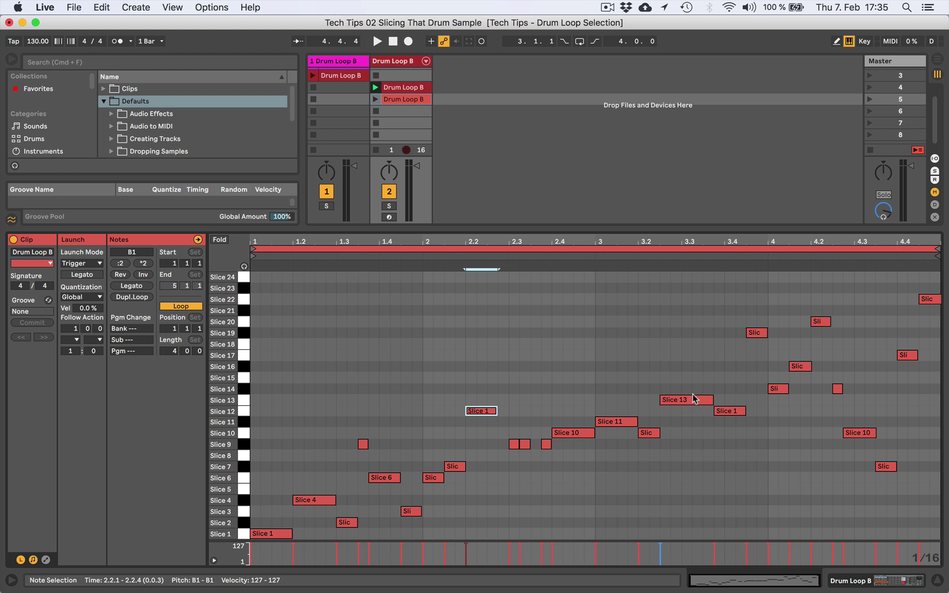
left_click(411, 89)
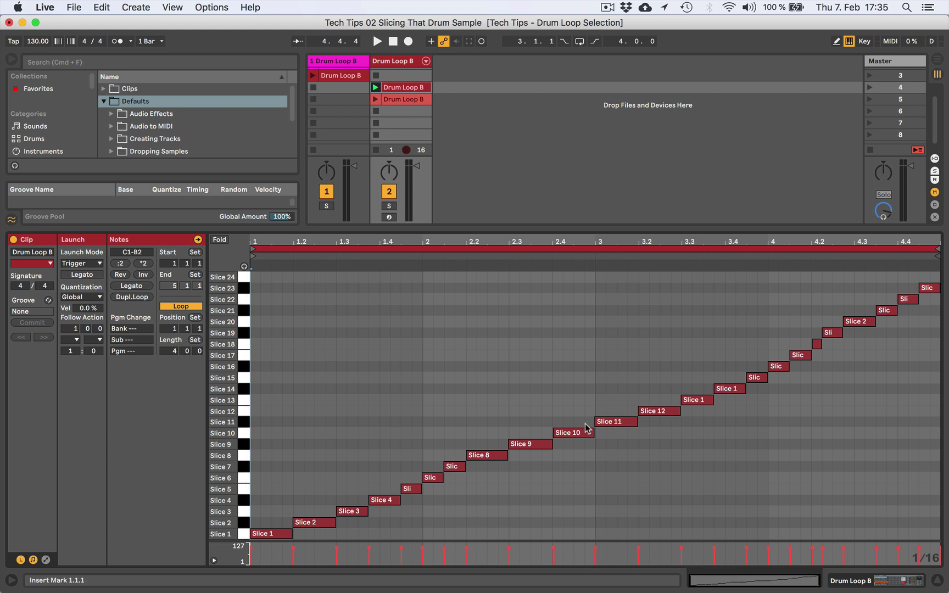
left_click(405, 98)
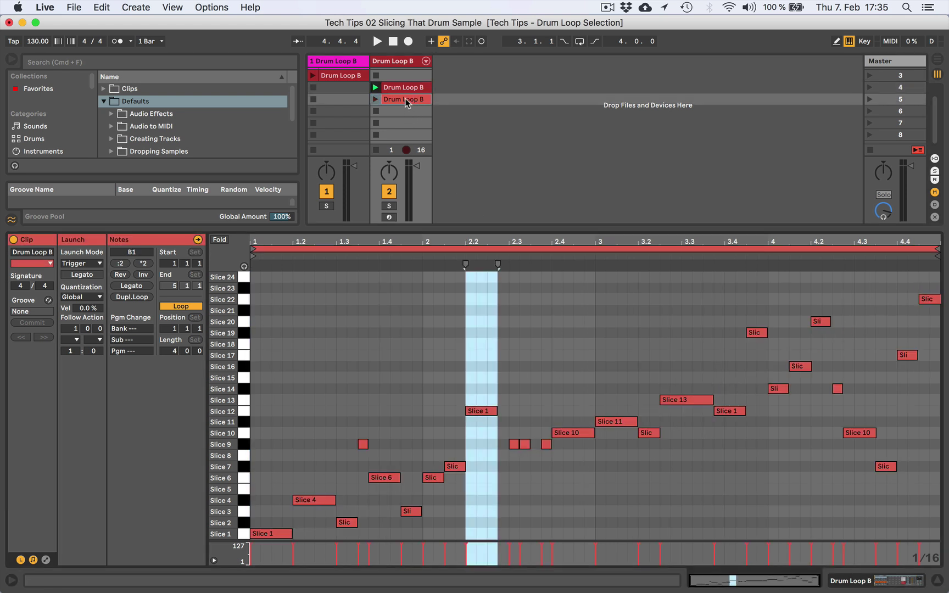
Play scenes 4 and 5 to compare the original slice order with the rearranged pattern
left_click(869, 87)
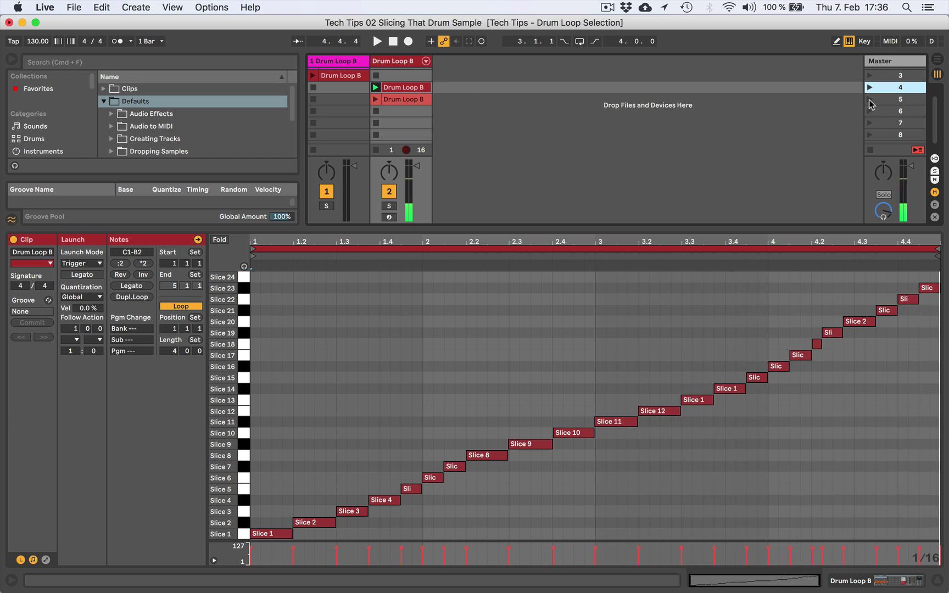
left_click(869, 99)
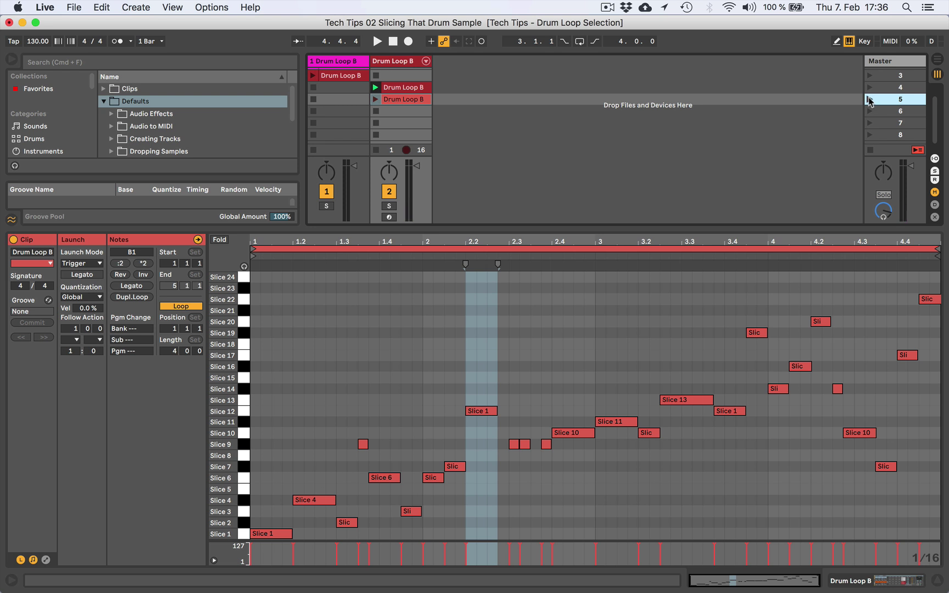
left_click(869, 99)
left_click(443, 431)
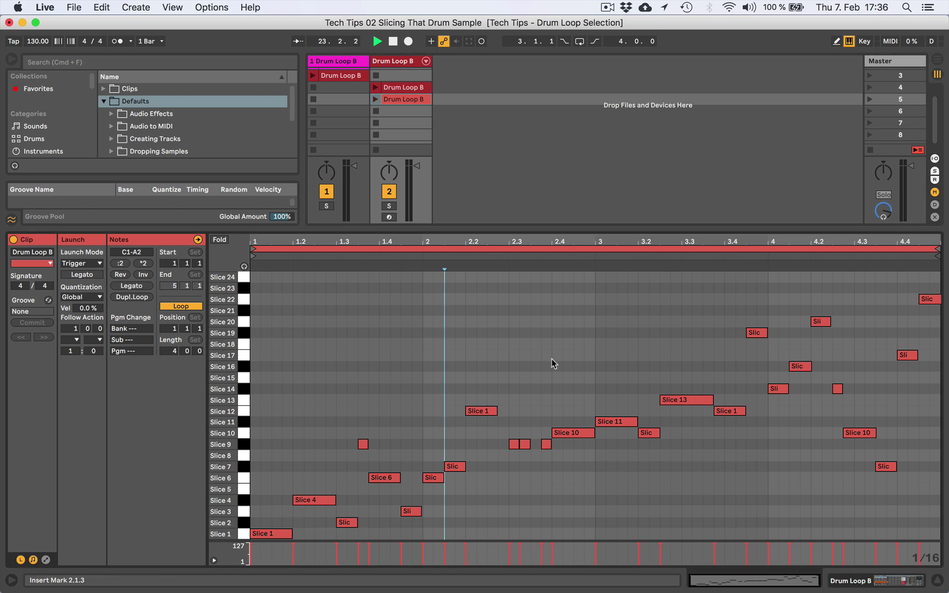
left_click(584, 362)
Play scene 5 while lowering the tempo to 115 BPM, and stop playback
left_click(869, 99)
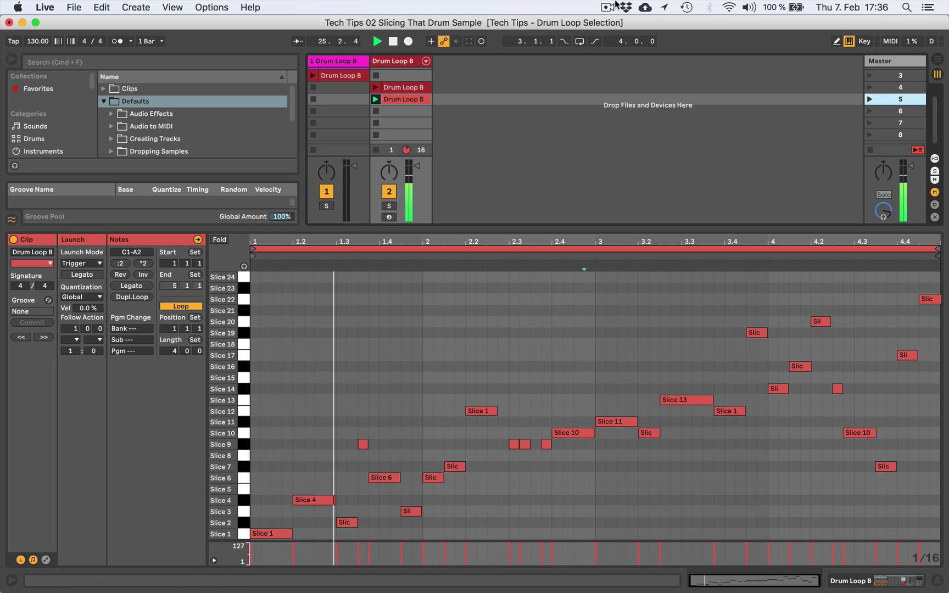
mouse_move(50, 40)
left_mouse_down()
mouse_move(51, 63)
mouse_move(51, 48)
left_mouse_up()
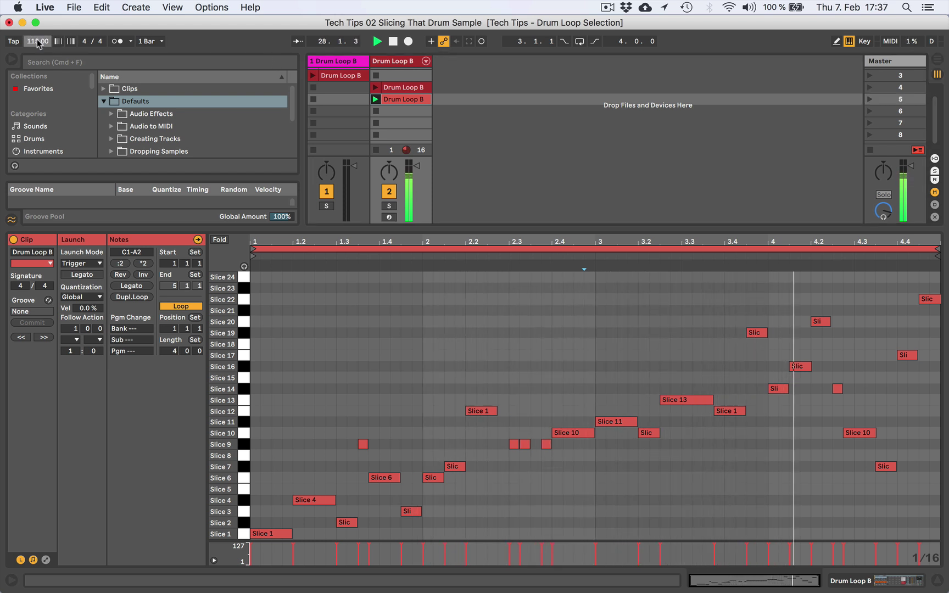
key("space")
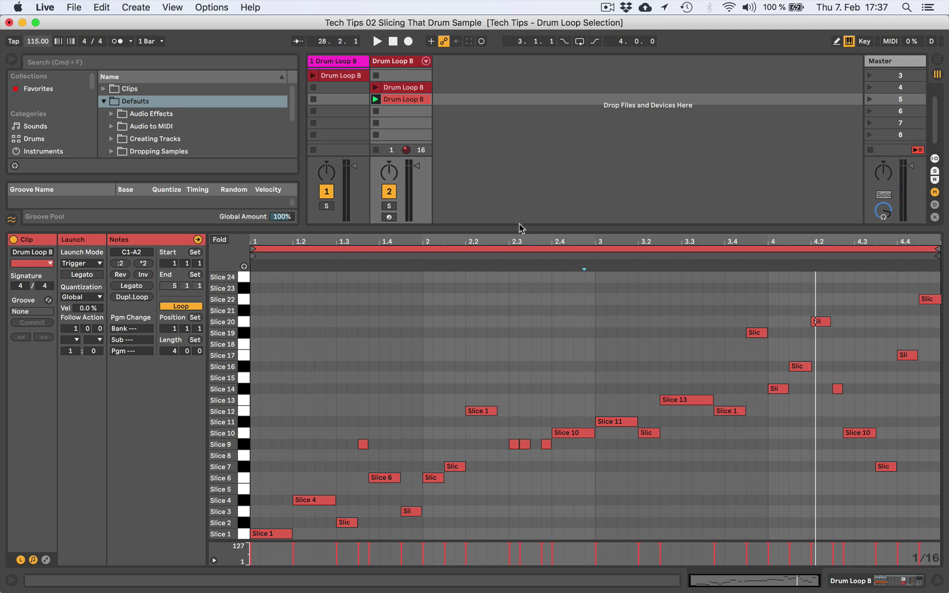
Shrink the clip view to show all scenes again and set the tempo to 130 BPM
left_click_drag(520, 227, 523, 437)
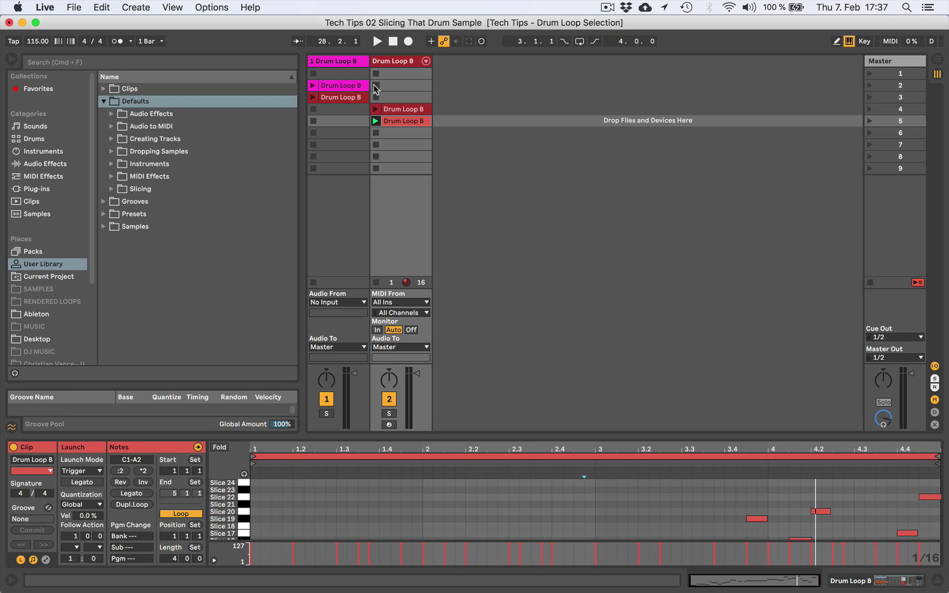
left_click(37, 42)
type("130")
key("Return")
Unfold the sliced track's chains in the mixer and set Slice 1's send a to -40 dB for the Reverb return
left_click(426, 61)
scroll(706, 100, "right", 10)
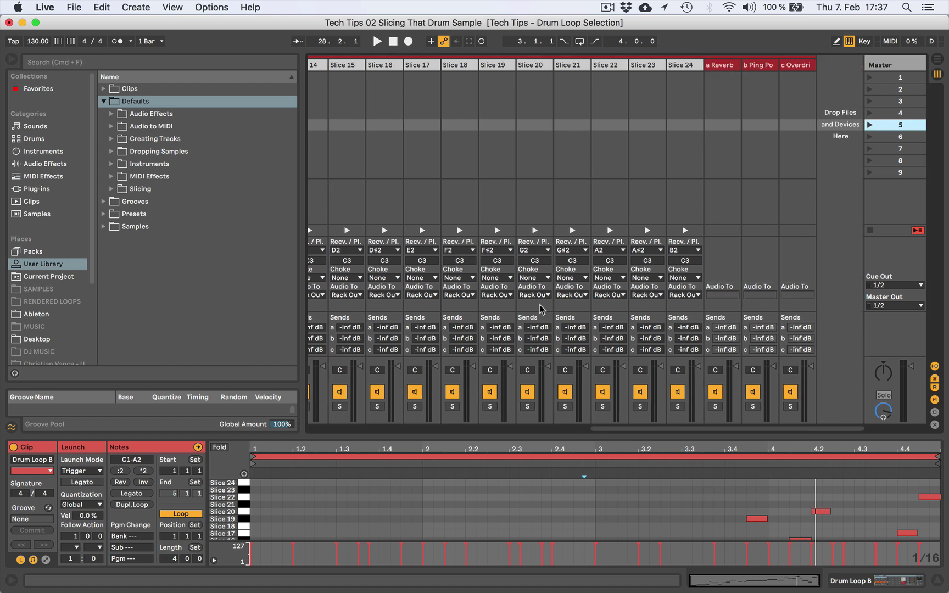
scroll(541, 309, "left", 10)
left_click_drag(455, 328, 454, 322)
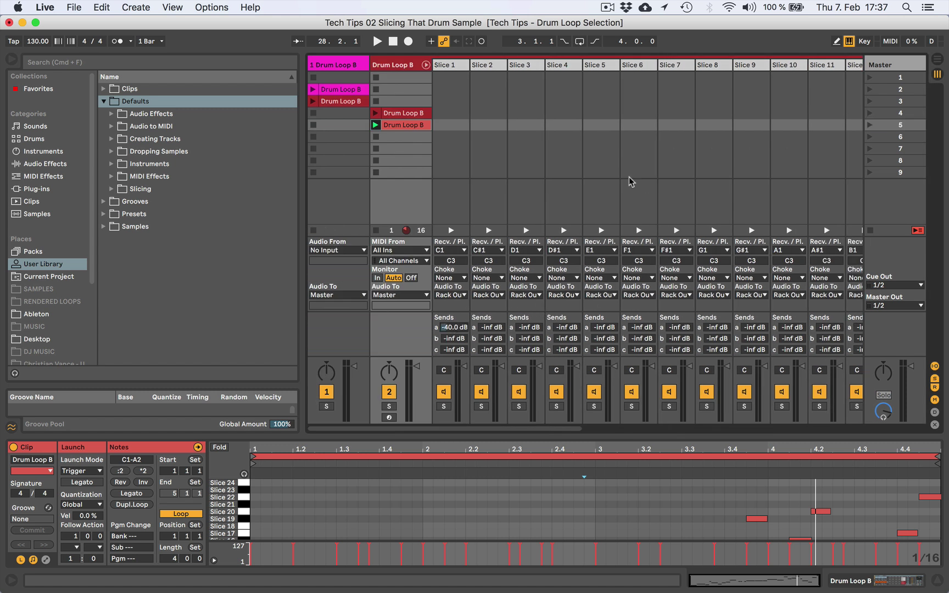
scroll(681, 160, "right", 10)
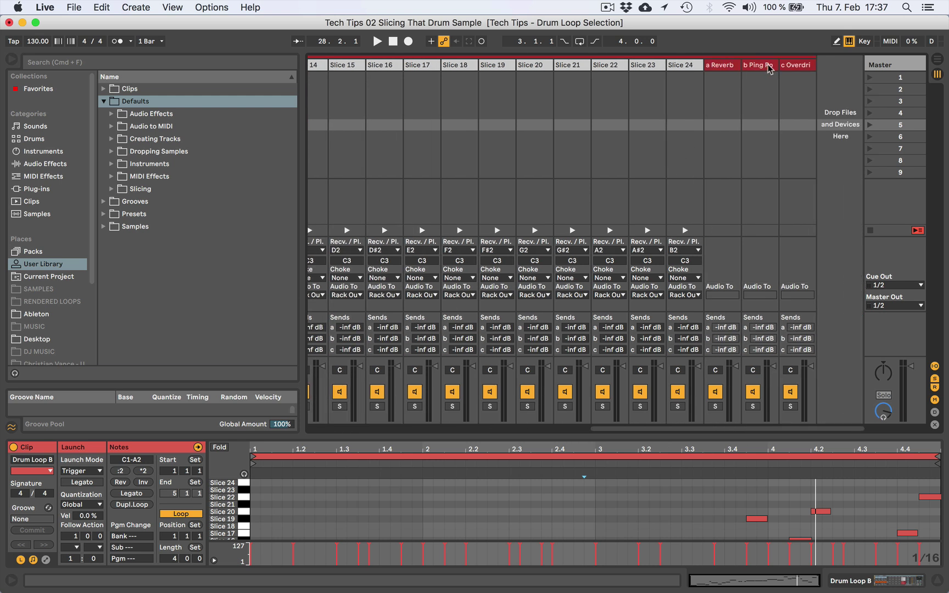
Set send levels in dB: Slice 2 b -37, 3 c -24.8, 4 a -16, 6 b -26.5, 9 b -25, 10 a -16.2, 11 b -33
scroll(511, 202, "left", 10)
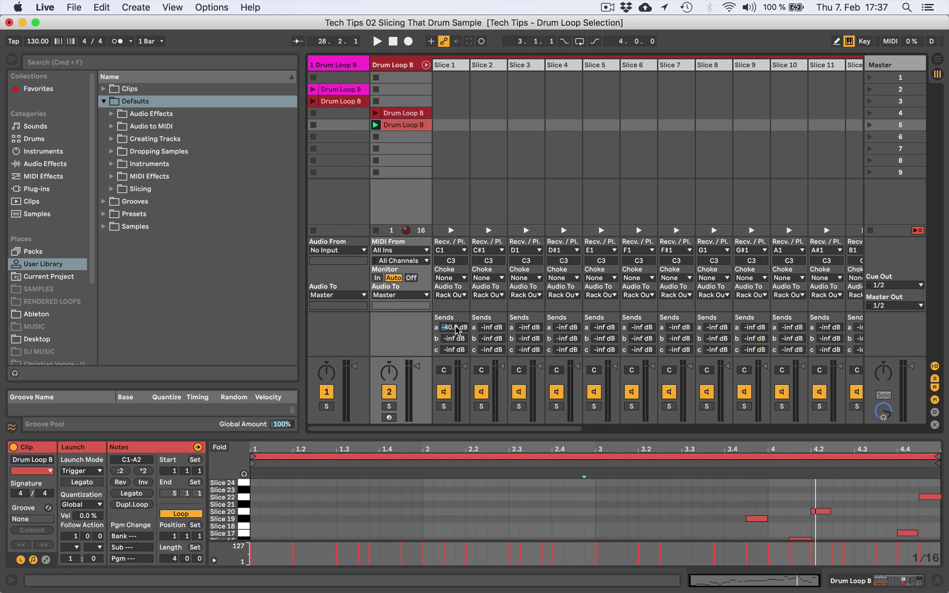
left_click_drag(496, 338, 565, 313)
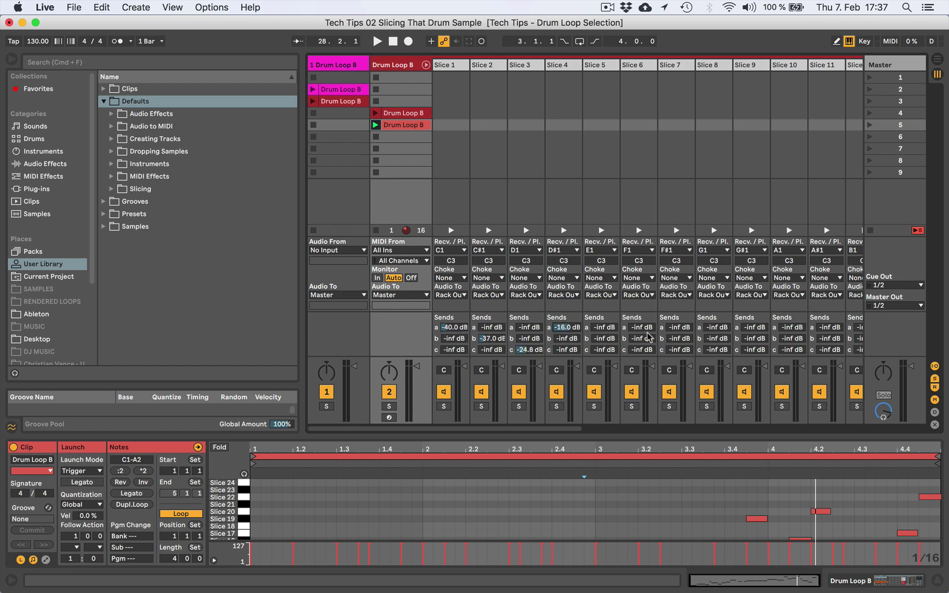
left_click_drag(650, 337, 650, 326)
left_click_drag(752, 338, 830, 330)
Set send levels in dB: Slice 19 b -23, 21 b -13 and c -43, 22 a -21.6, 23 b -23.7, 24 b -30.5
scroll(747, 312, "right", 10)
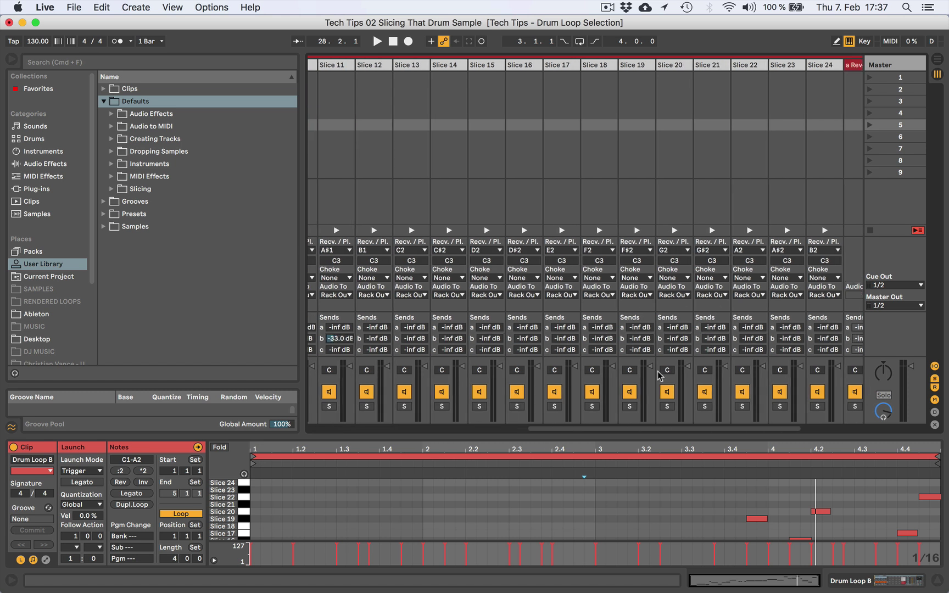
left_click_drag(644, 339, 645, 329)
left_click_drag(720, 340, 817, 331)
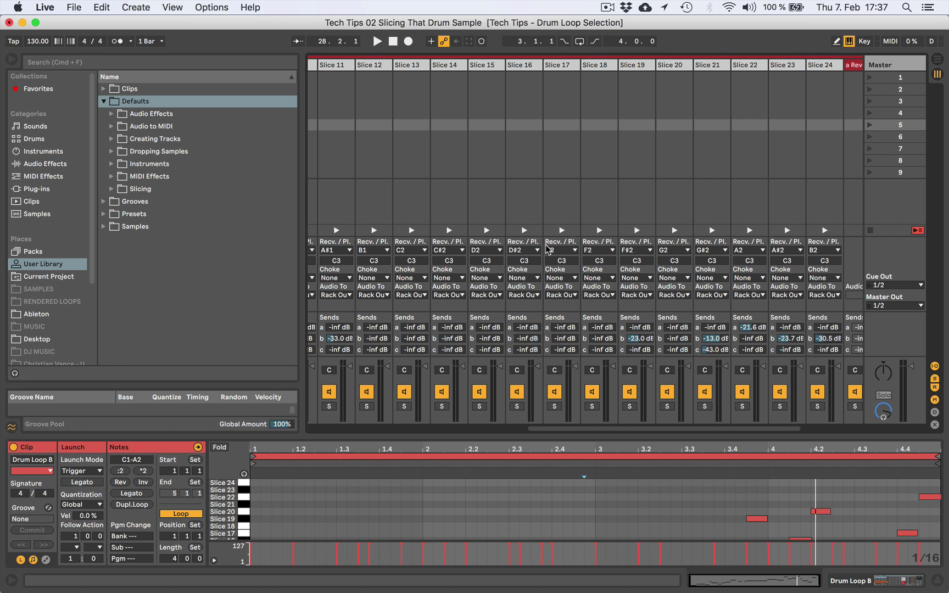
Play scene 5 to hear the rearranged pattern with the effect sends on its slices
scroll(548, 248, "left", 10)
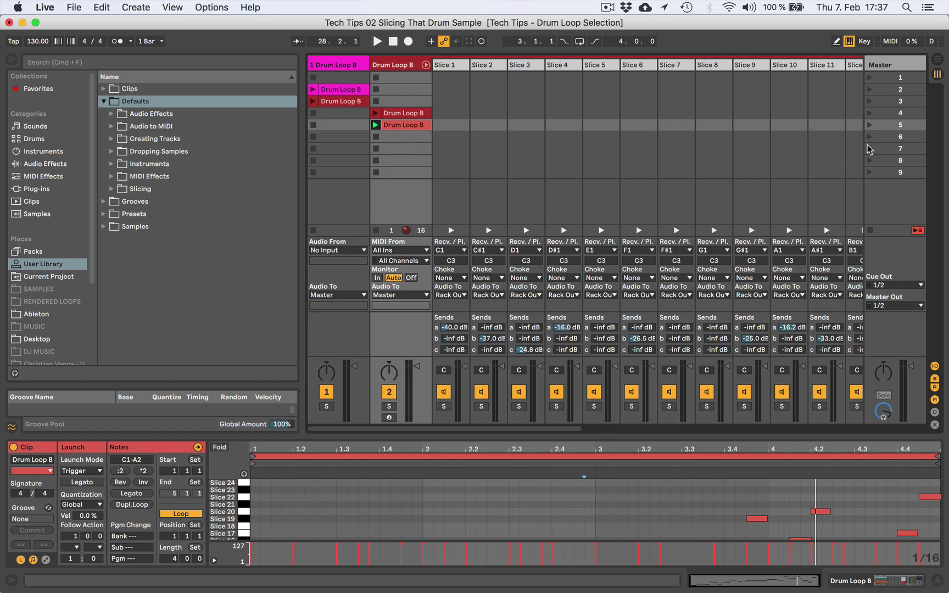
left_click(869, 126)
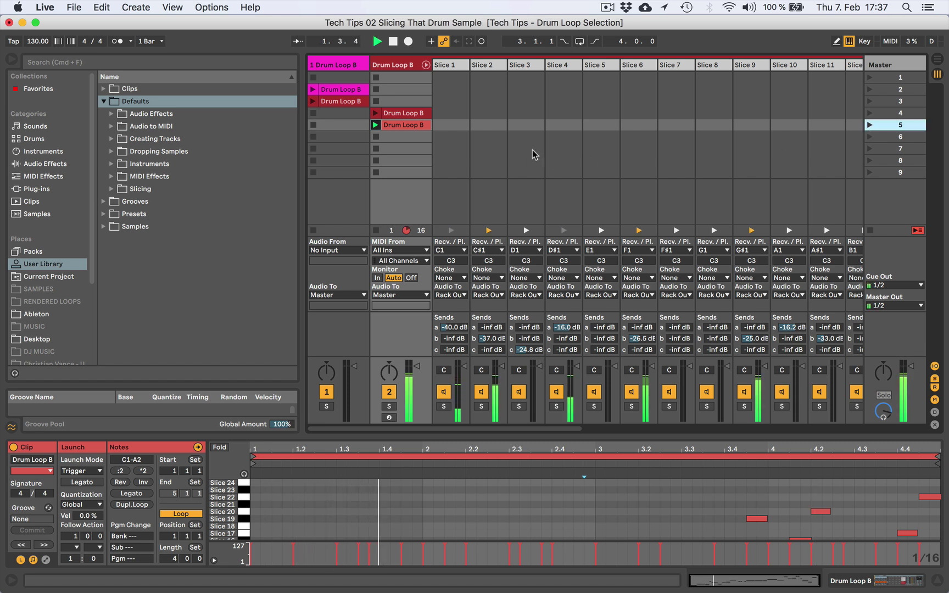